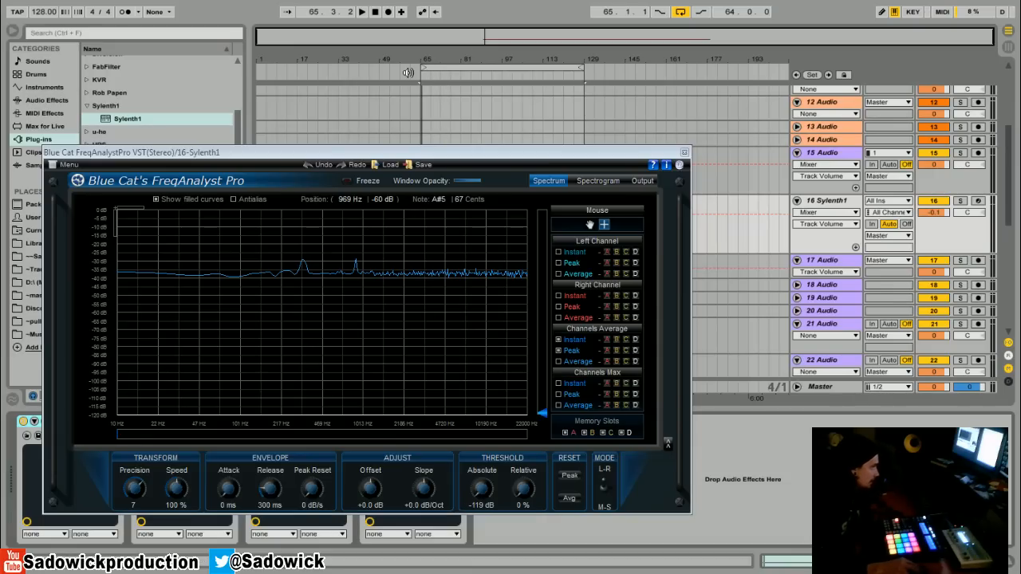
# - Play the Sylenth1 clip from bar 65 to check its spectrum in FreqAnalyst Pro, and close the analyzer window
pyautogui.press('space')
pyautogui.click(419, 107)
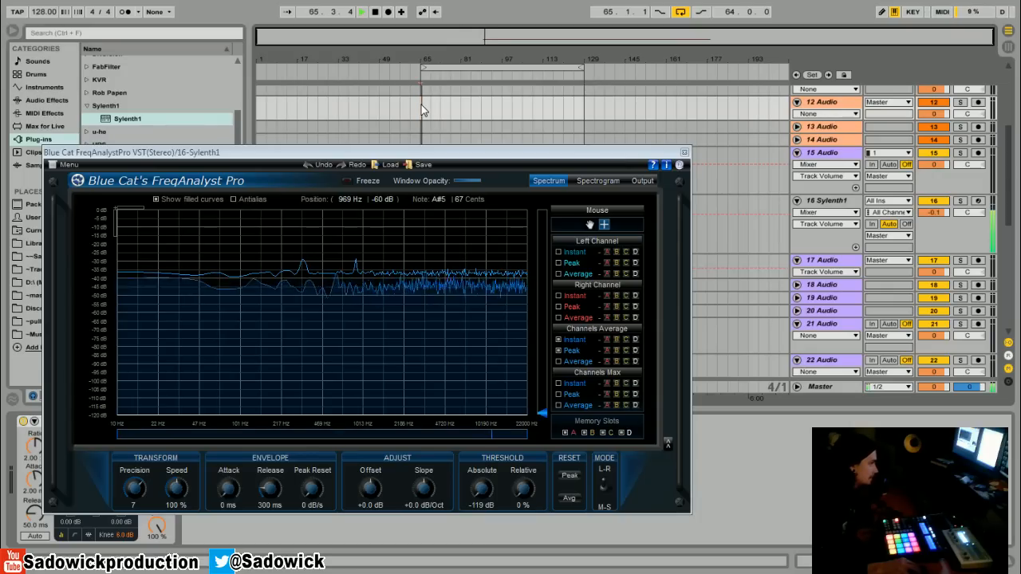
pyautogui.press('space')
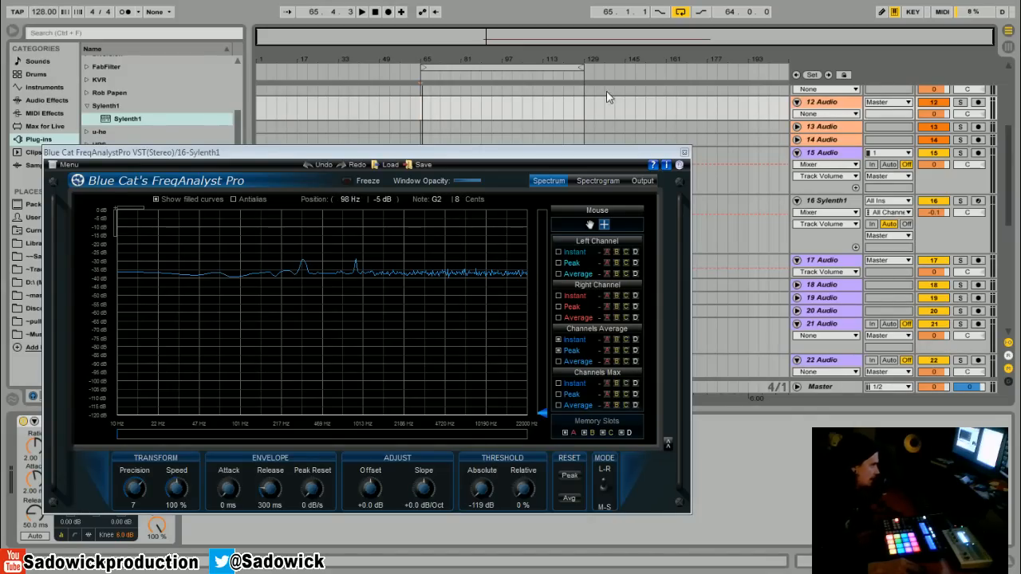
pyautogui.click(684, 153)
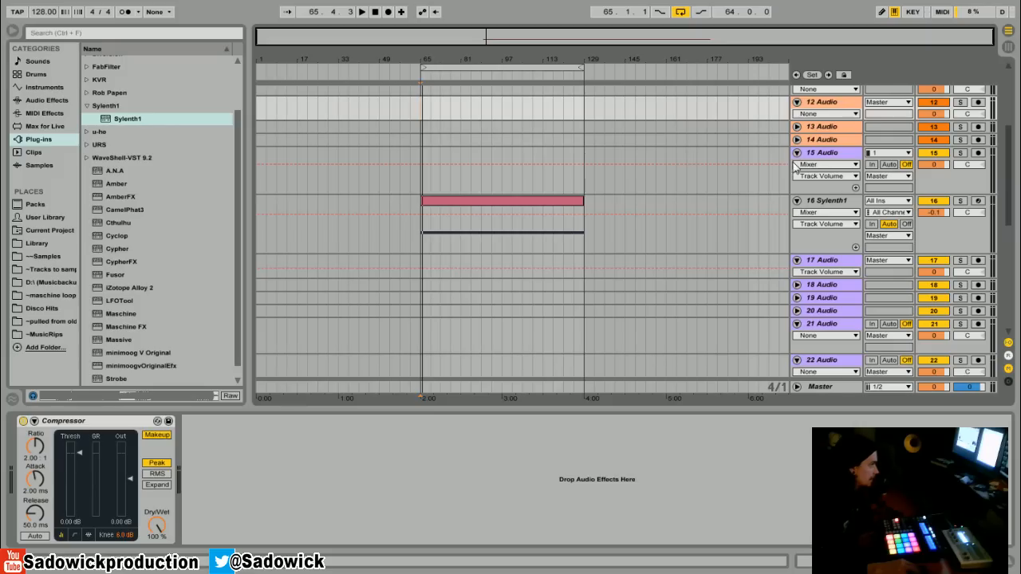
# - Insert the Auto Filter audio effect directly after Sylenth1 in the device chain of track 16
pyautogui.click(951, 233)
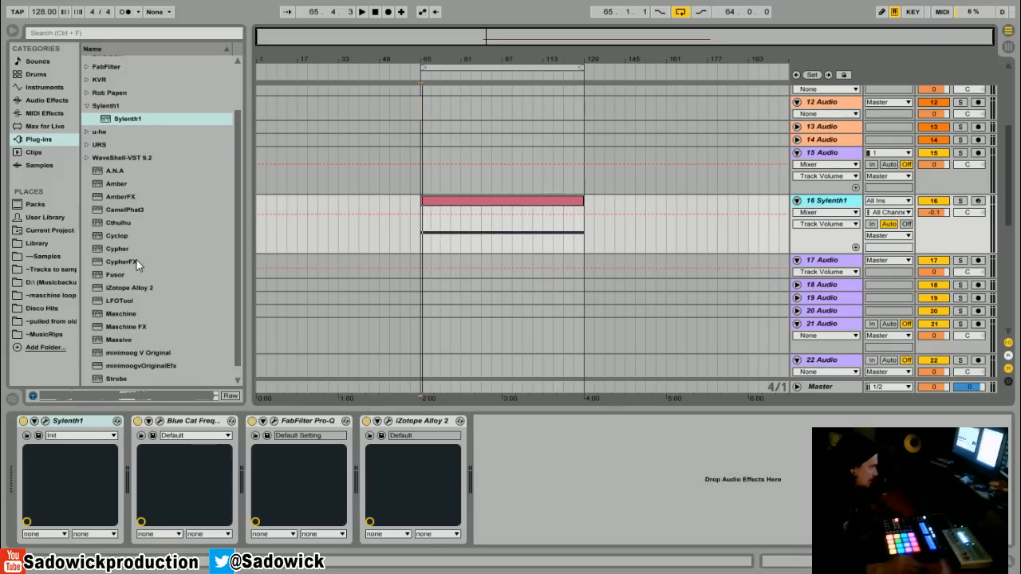
pyautogui.click(43, 101)
pyautogui.moveTo(128, 92); pyautogui.dragTo(122, 472)
# - Raise Auto Filter's low-pass cutoff to 19.9 kHz and sweep it down to 798 Hz during playback
pyautogui.moveTo(251, 495); pyautogui.dragTo(252, 463)
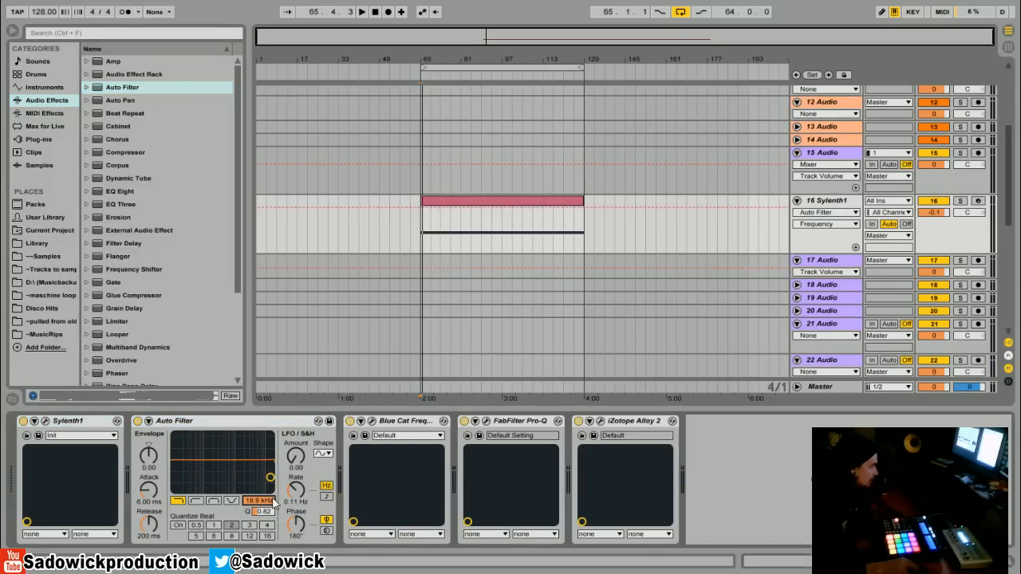
pyautogui.press('space')
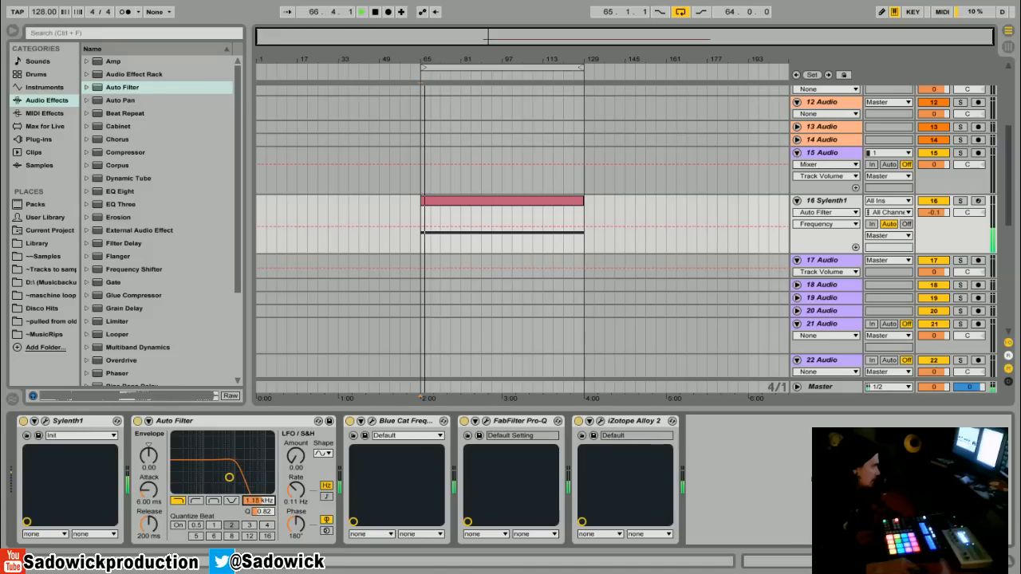
pyautogui.press('space')
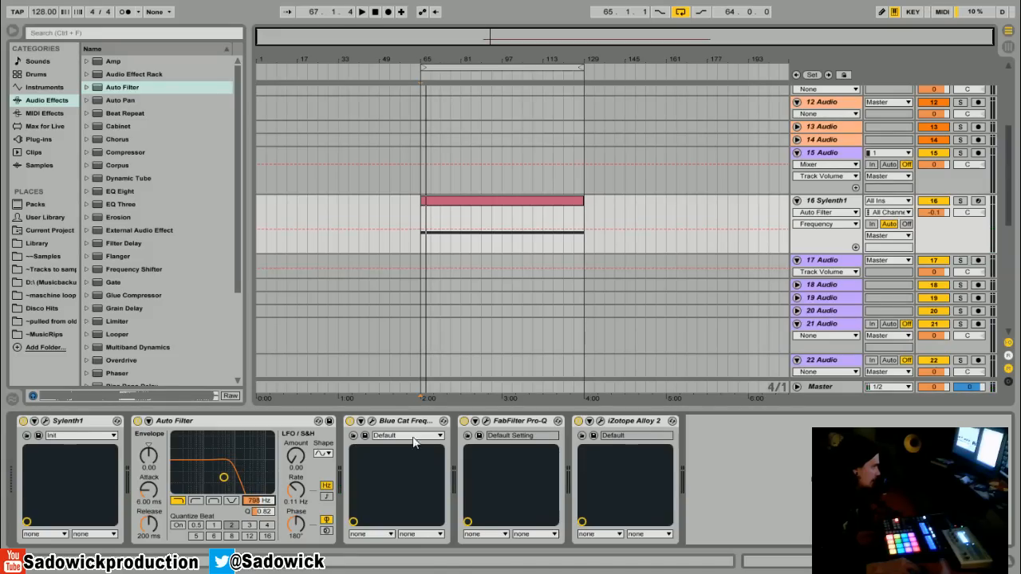
# - Show the FreqAnalyst Pro window above the device chain and sweep the low-pass cutoff to 348 Hz and up to 3.41 kHz during playback
pyautogui.click(371, 423)
pyautogui.moveTo(317, 160); pyautogui.dragTo(321, 36)
pyautogui.press('space')
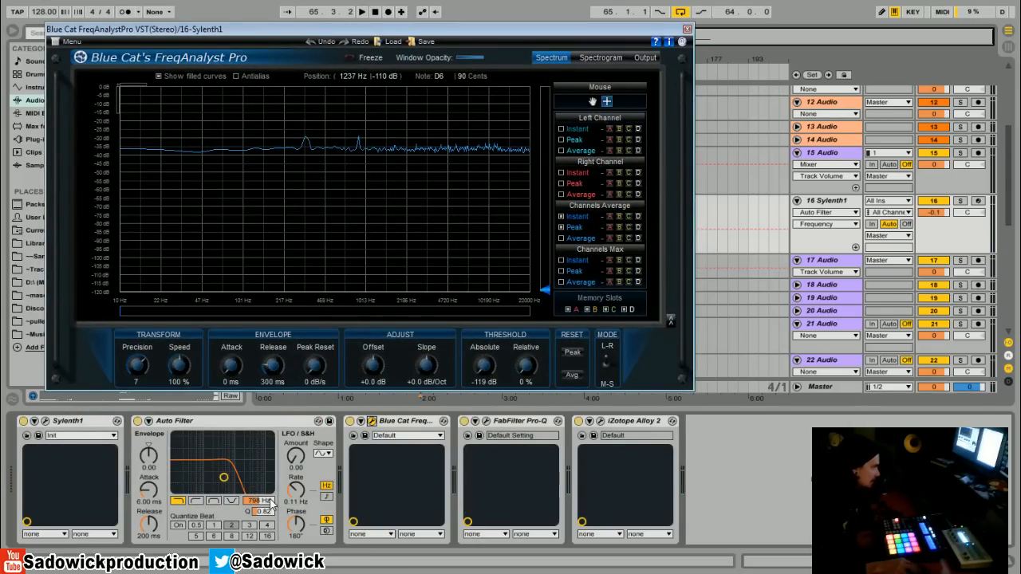
pyautogui.moveTo(269, 503); pyautogui.dragTo(270, 573)
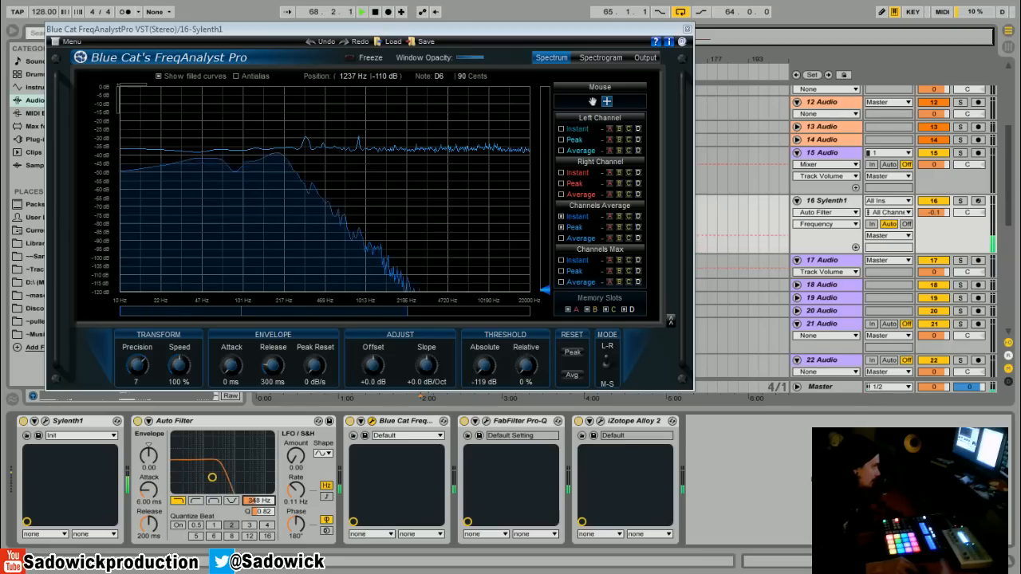
pyautogui.moveTo(241, 476); pyautogui.dragTo(245, 477)
pyautogui.press('space')
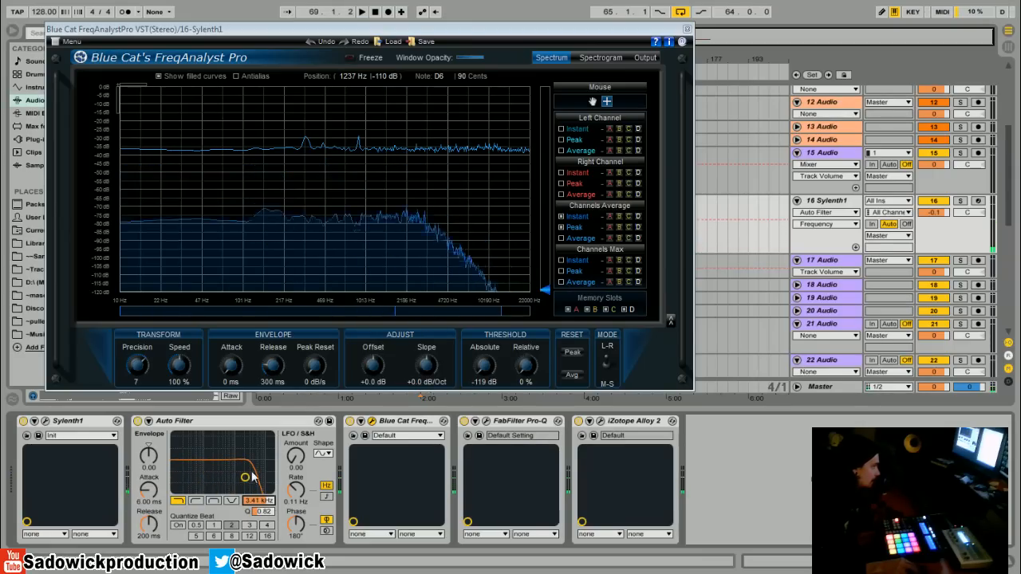
# - Move FreqAnalyst Pro to the end of the device chain and raise Auto Filter's cutoff to 19.9 kHz during playback
pyautogui.press('space')
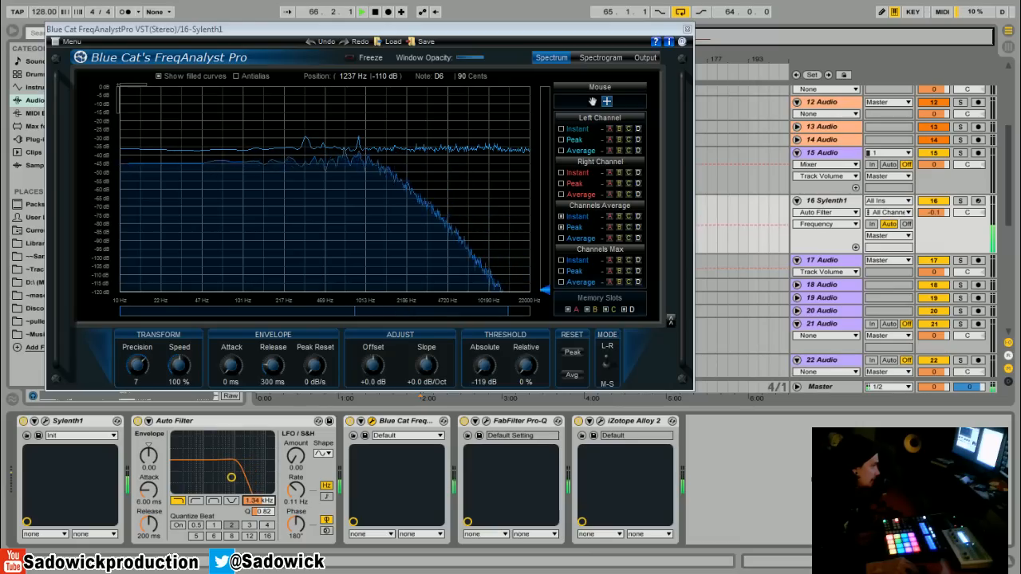
pyautogui.moveTo(405, 421); pyautogui.dragTo(737, 441)
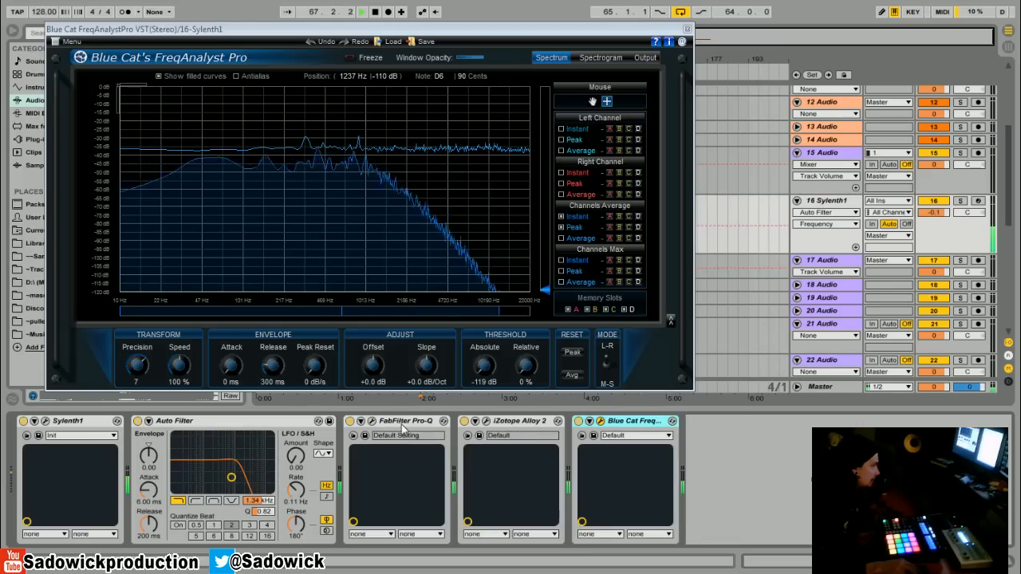
pyautogui.moveTo(259, 500); pyautogui.dragTo(257, 453)
pyautogui.press('space')
# - Switch Auto Filter to high-pass and sweep its cutoff down to about 66 Hz during playback
pyautogui.click(197, 502)
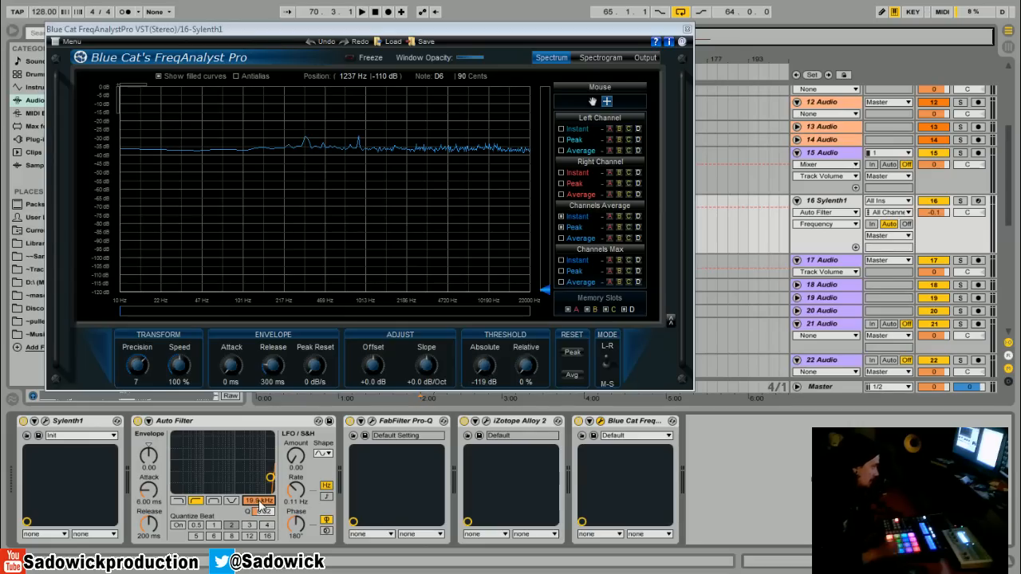
pyautogui.press('space')
pyautogui.moveTo(261, 502); pyautogui.dragTo(261, 550)
pyautogui.press('space')
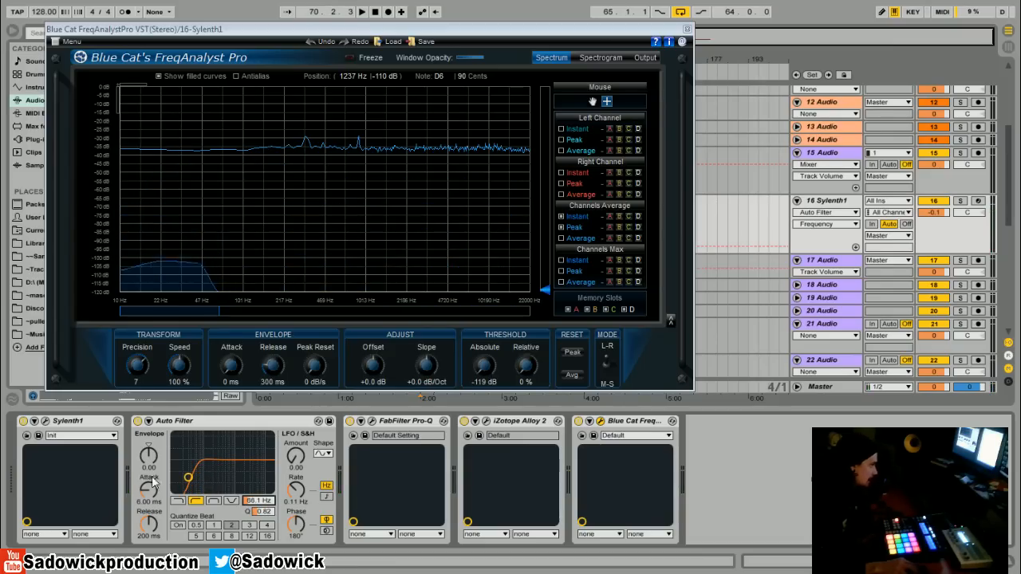
# - Switch Auto Filter back to low-pass and raise its cutoff to 3.59 kHz during playback
pyautogui.click(177, 500)
pyautogui.press('space')
pyautogui.moveTo(261, 501); pyautogui.dragTo(262, 443)
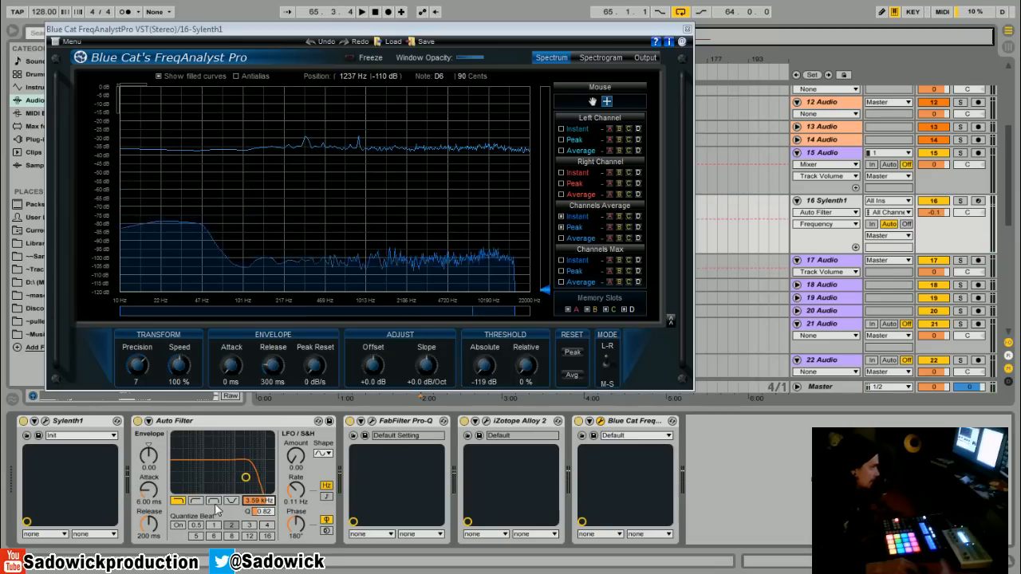
# - Switch Auto Filter to band-pass and sweep its cutoff during playback, ending at about 306 Hz
pyautogui.click(213, 501)
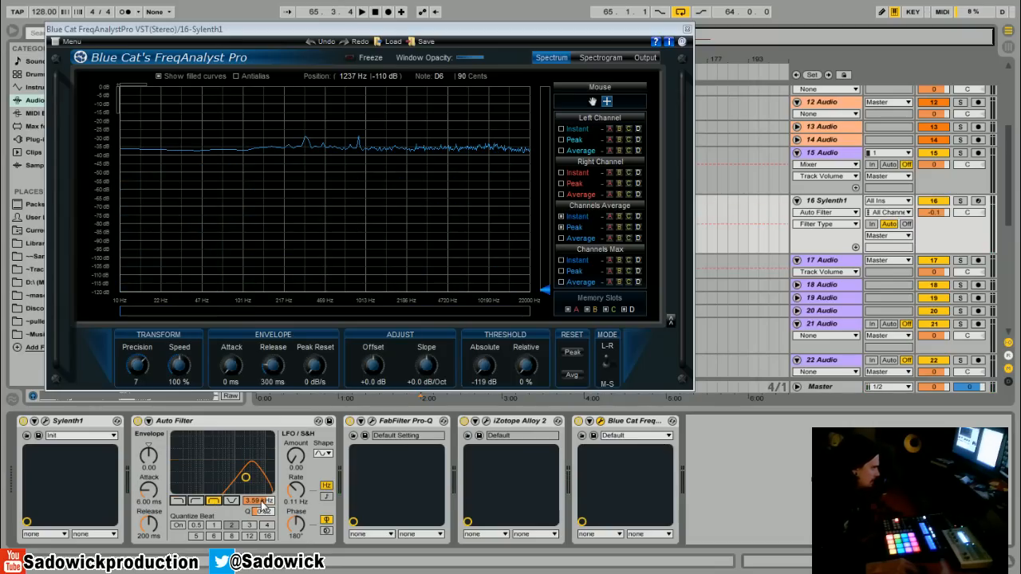
pyautogui.moveTo(262, 500); pyautogui.dragTo(261, 518)
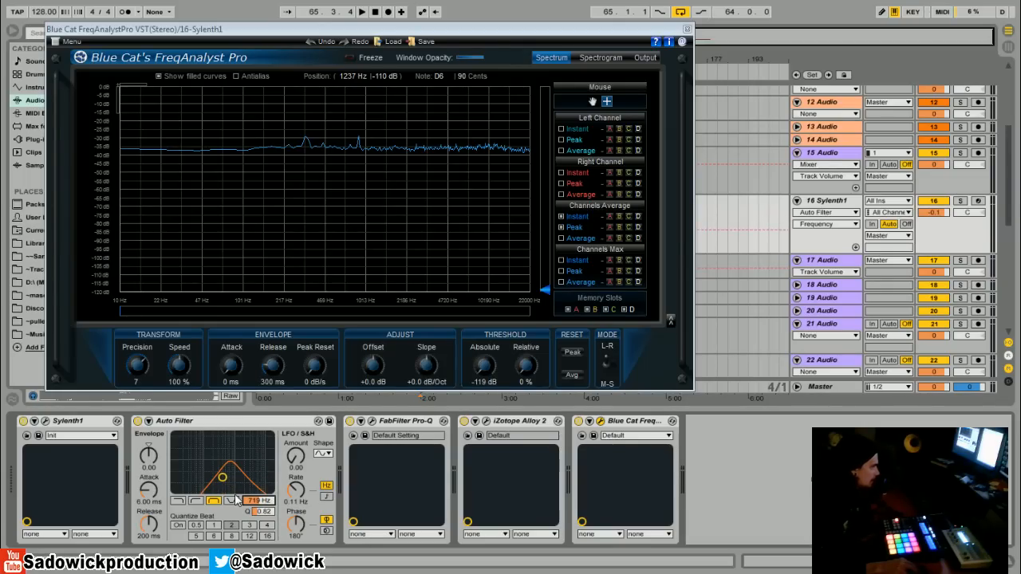
pyautogui.press('space')
pyautogui.moveTo(269, 498); pyautogui.dragTo(270, 506)
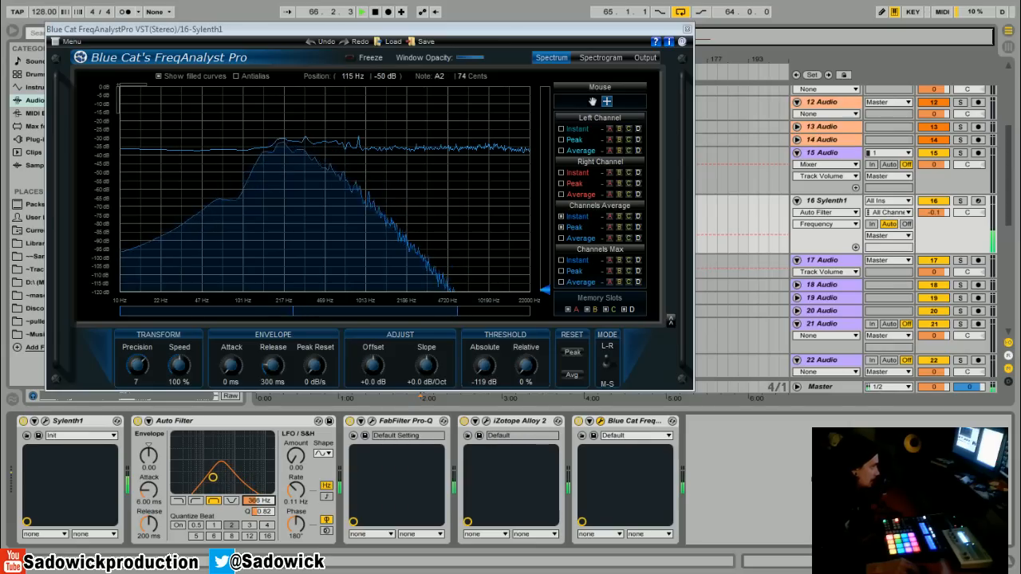
pyautogui.press('space')
pyautogui.press('space')
pyautogui.moveTo(266, 500)
pyautogui.mouseDown()
pyautogui.moveTo(266, 464)
pyautogui.moveTo(266, 514)
pyautogui.moveTo(267, 500)
pyautogui.mouseUp()
pyautogui.press('space')
# - Audition Auto Filter's notch type with the cutoff moved up to 3.24 kHz, and return its Q to the default value
pyautogui.click(232, 501)
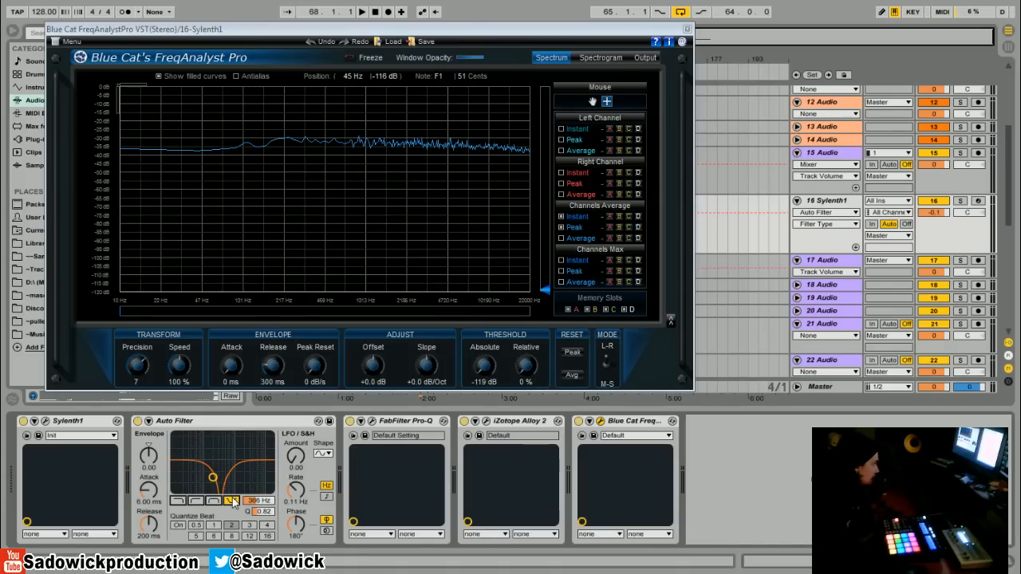
pyautogui.press('space')
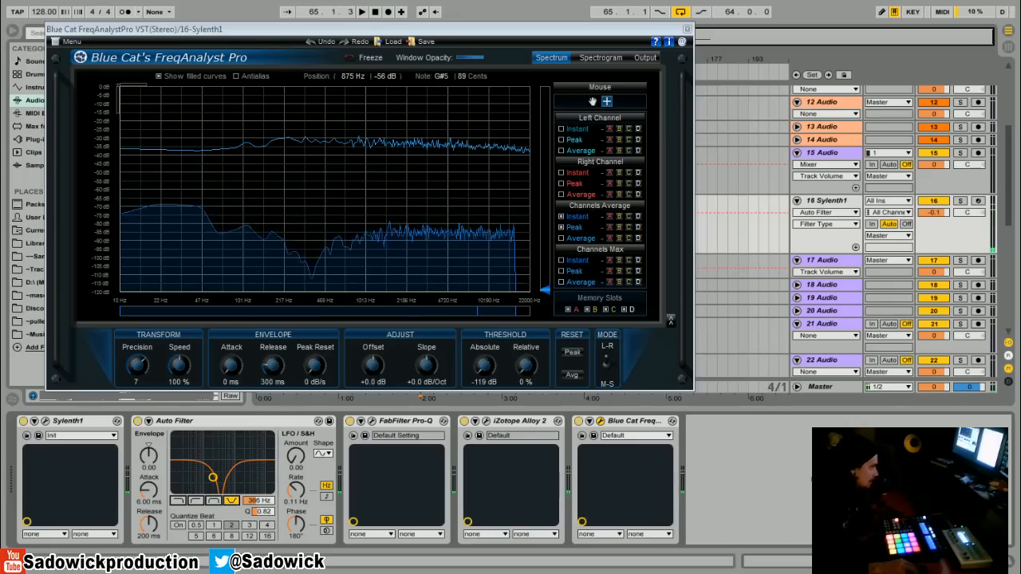
pyautogui.press('space')
pyautogui.moveTo(259, 501); pyautogui.dragTo(264, 523)
pyautogui.rightClick(264, 523)
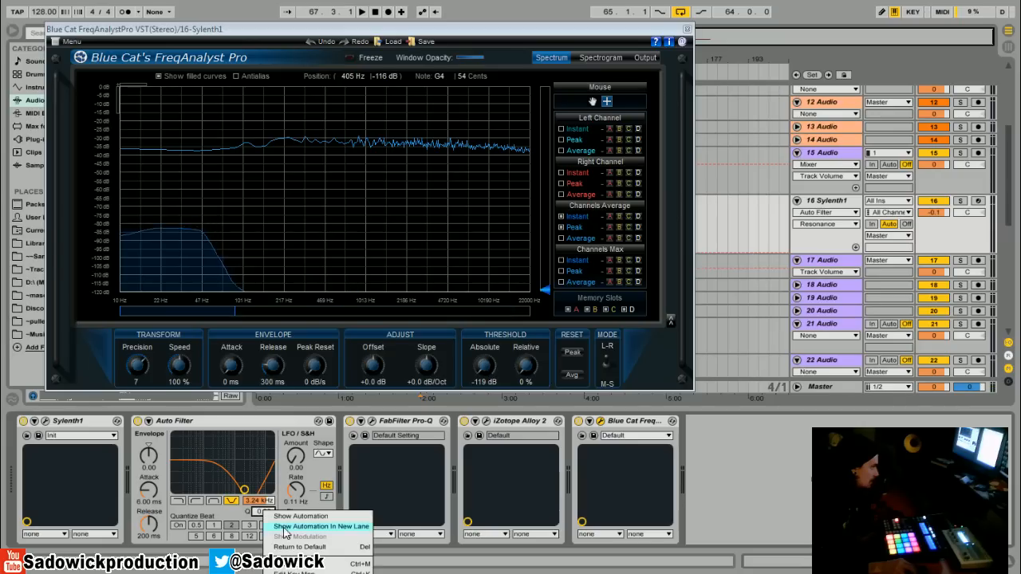
pyautogui.click(287, 549)
# - Set Auto Filter to low-pass and sweep its cutoff from 19.9 kHz down to 451 Hz during playback
pyautogui.click(177, 500)
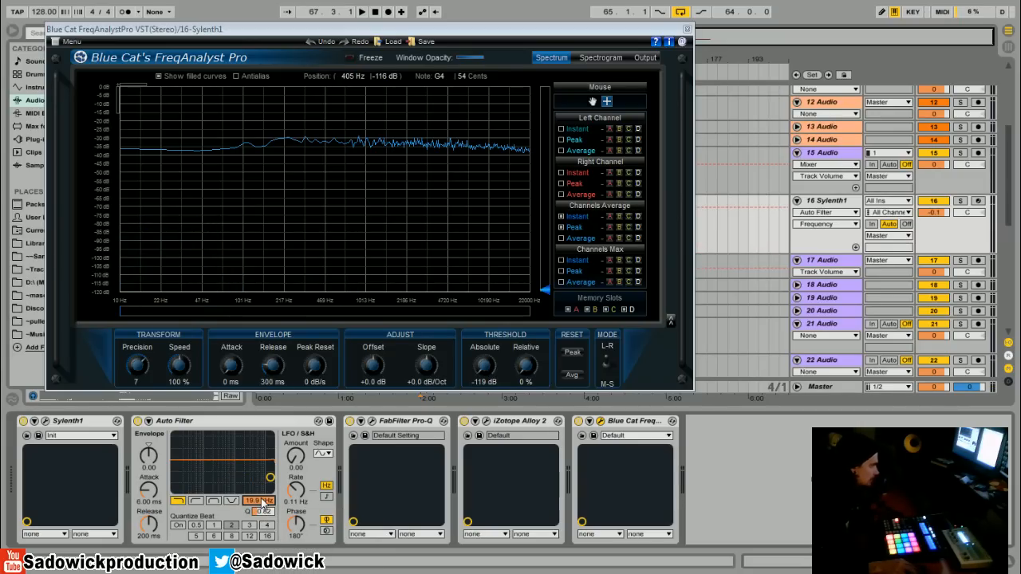
pyautogui.press('space')
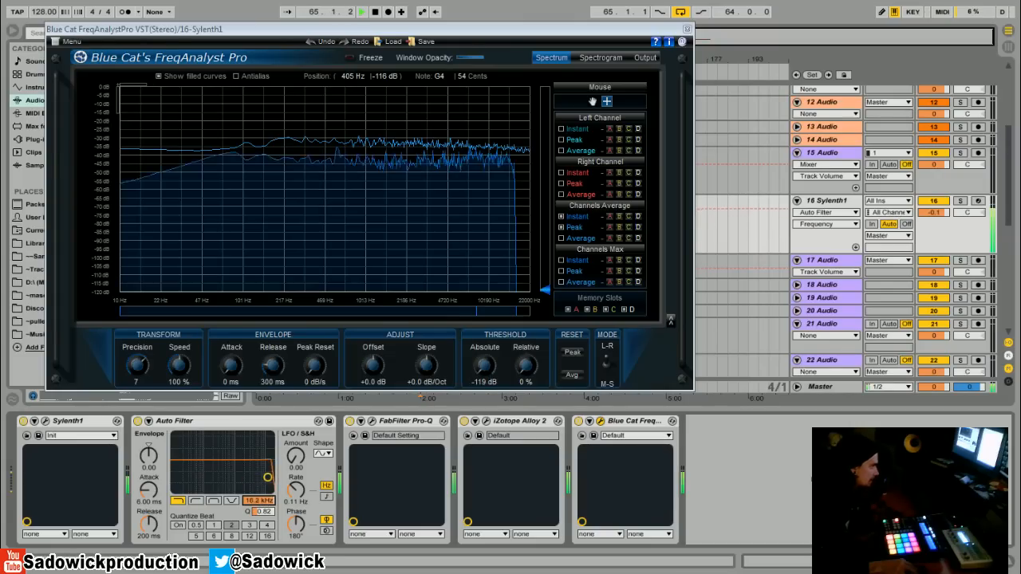
pyautogui.moveTo(261, 501); pyautogui.dragTo(261, 510)
pyautogui.press('space')
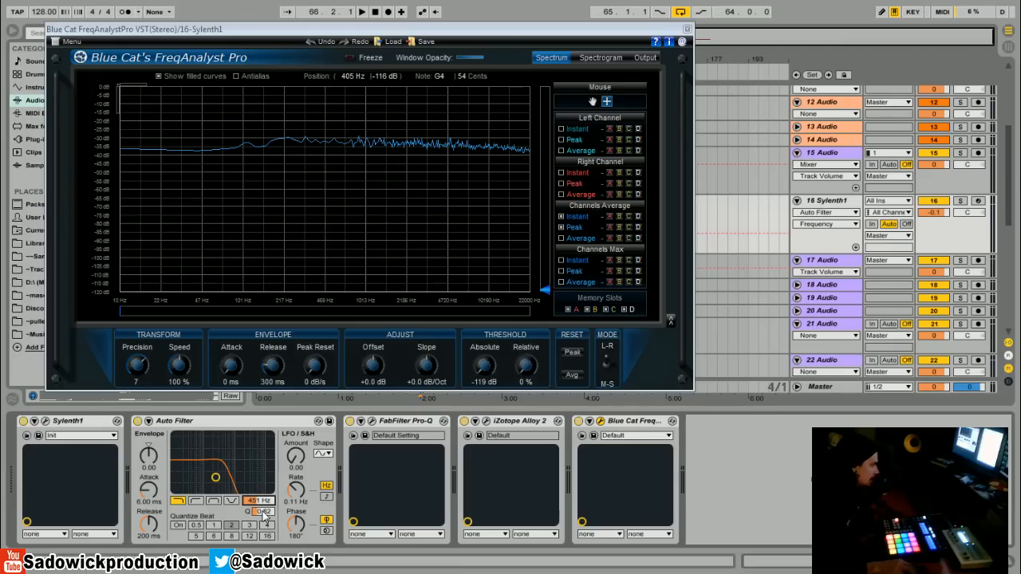
# - Raise Auto Filter's Q to 3.00 and sweep the resonant low-pass cutoff during playback, ending at 2.14 kHz
pyautogui.press('space')
pyautogui.moveTo(264, 512); pyautogui.dragTo(264, 450)
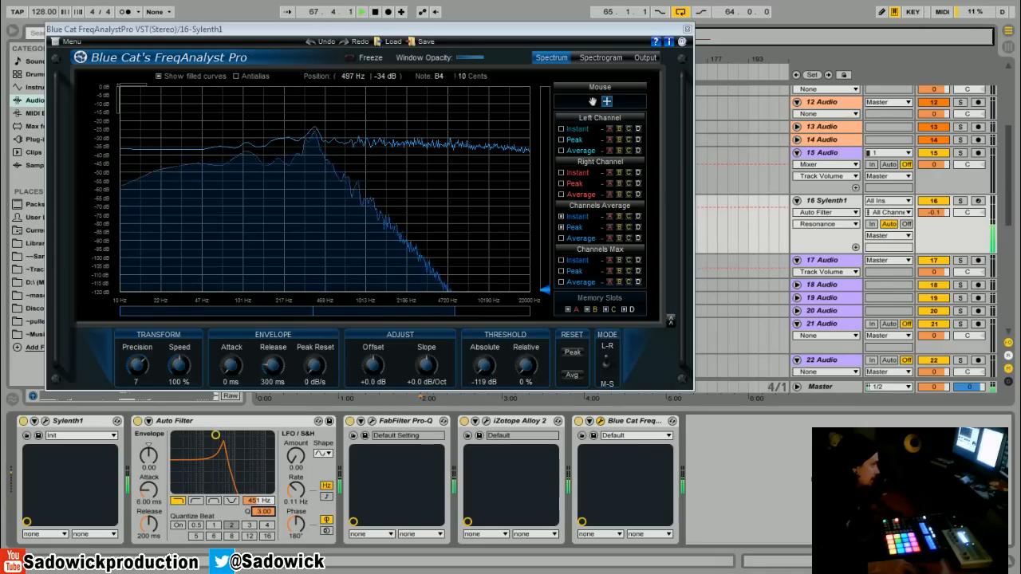
pyautogui.moveTo(257, 501); pyautogui.dragTo(257, 462)
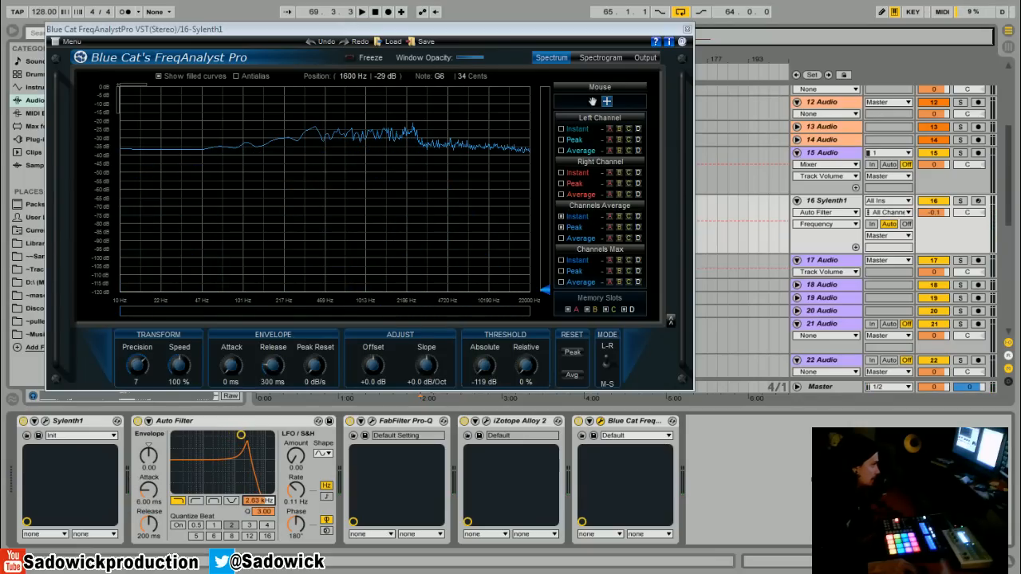
pyautogui.press('space')
pyautogui.moveTo(258, 501)
pyautogui.mouseDown()
pyautogui.moveTo(258, 467)
pyautogui.moveTo(258, 506)
pyautogui.mouseUp()
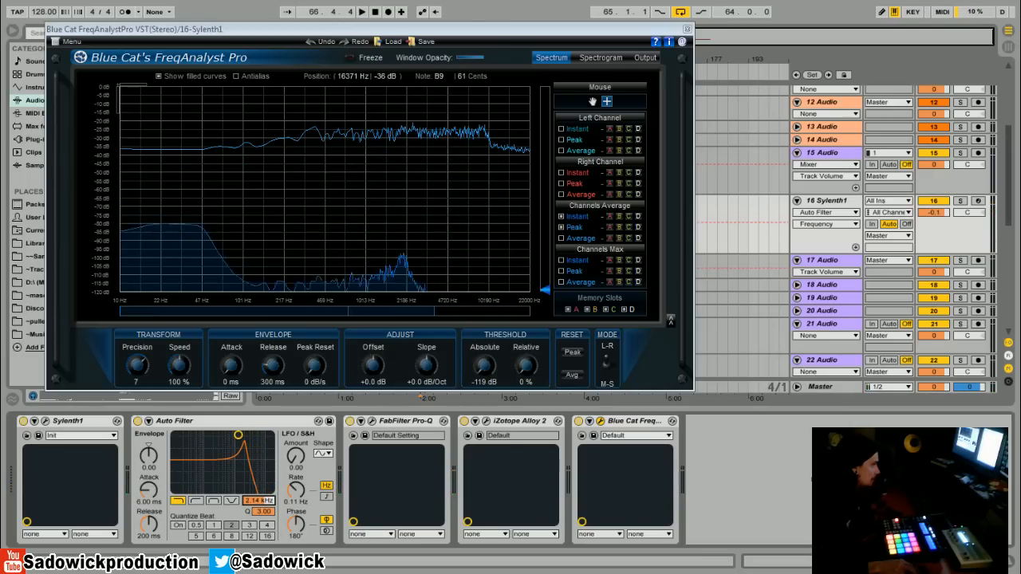
# - Reset the analyzer's averaged peak curve and lower Auto Filter's cutoff to 1.03 kHz during playback
pyautogui.click(561, 227)
pyautogui.press('space')
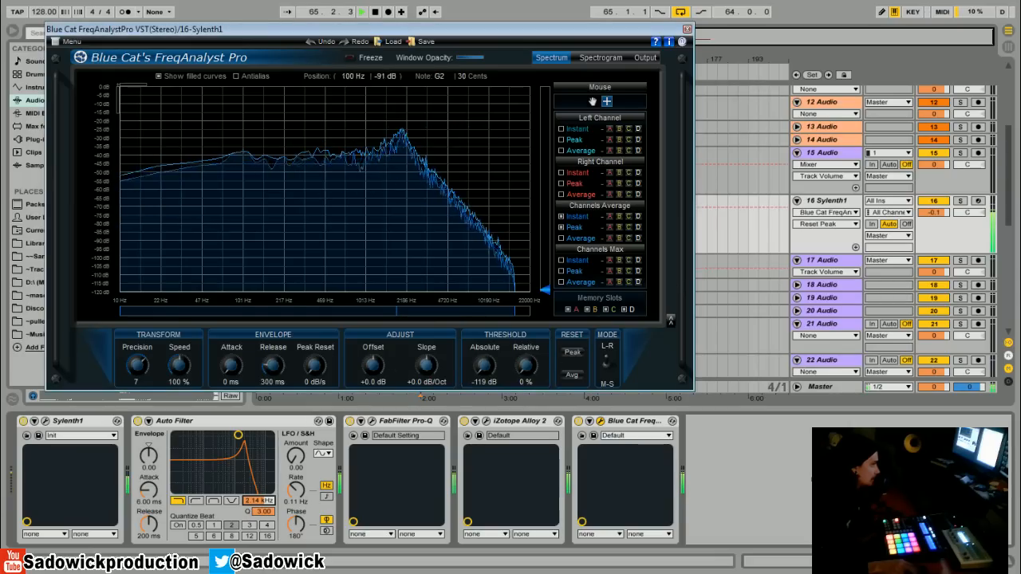
pyautogui.moveTo(257, 501); pyautogui.dragTo(262, 517)
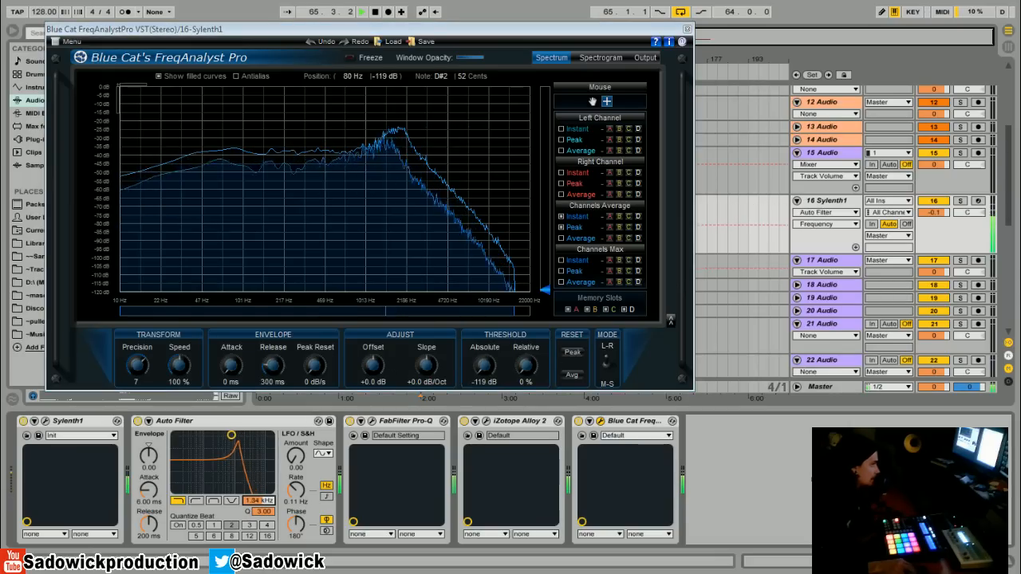
pyautogui.press('space')
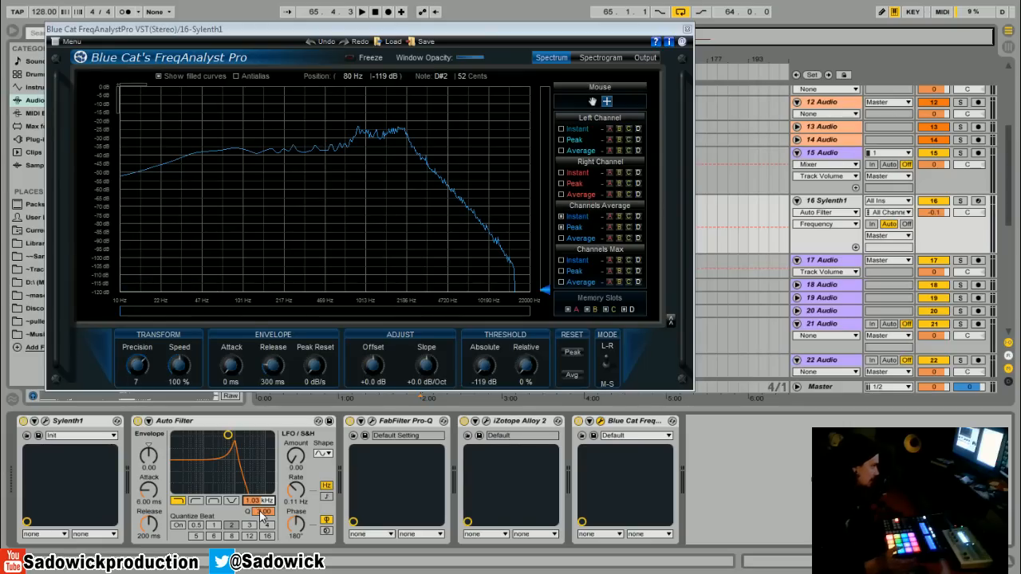
# - Return Auto Filter's Q to its default value and turn the Auto Filter device off
pyautogui.rightClick(260, 512)
pyautogui.click(294, 548)
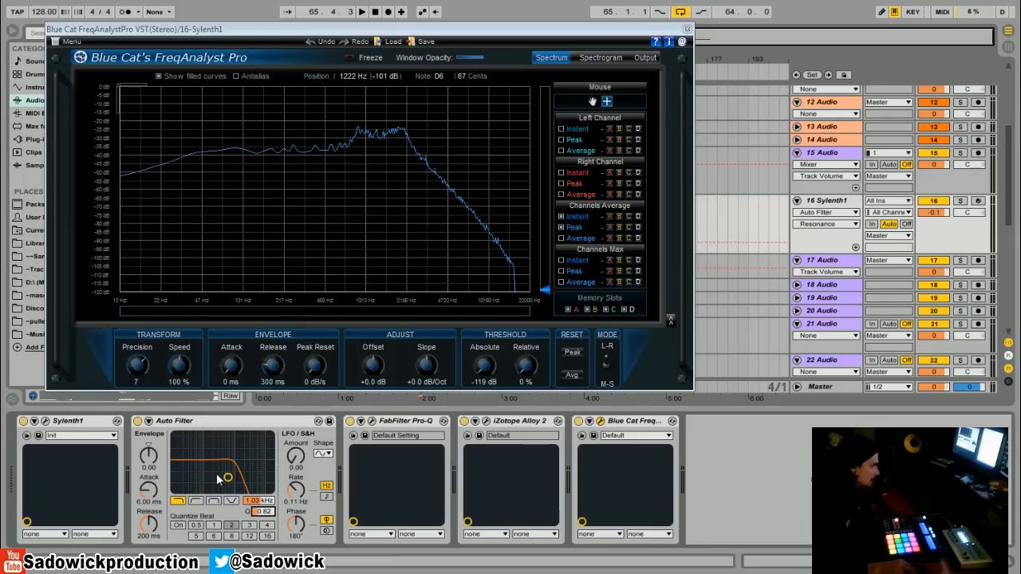
pyautogui.click(138, 421)
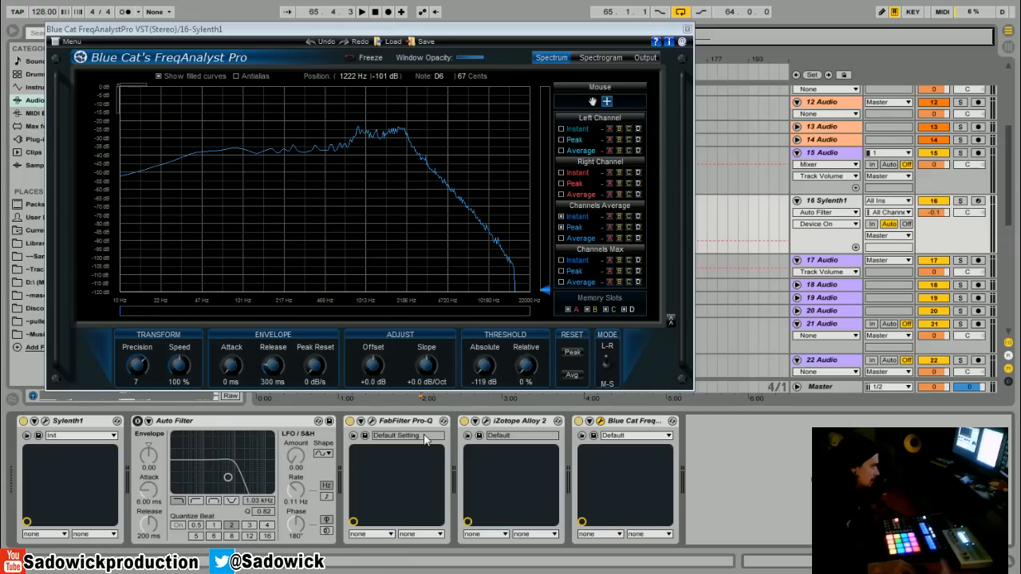
# - Show the iZotope Alloy 2 equalizer window, close FreqAnalyst Pro, and briefly play the clip through Alloy 2
pyautogui.click(485, 421)
pyautogui.moveTo(496, 108); pyautogui.dragTo(443, 114)
pyautogui.moveTo(292, 32); pyautogui.dragTo(620, 47)
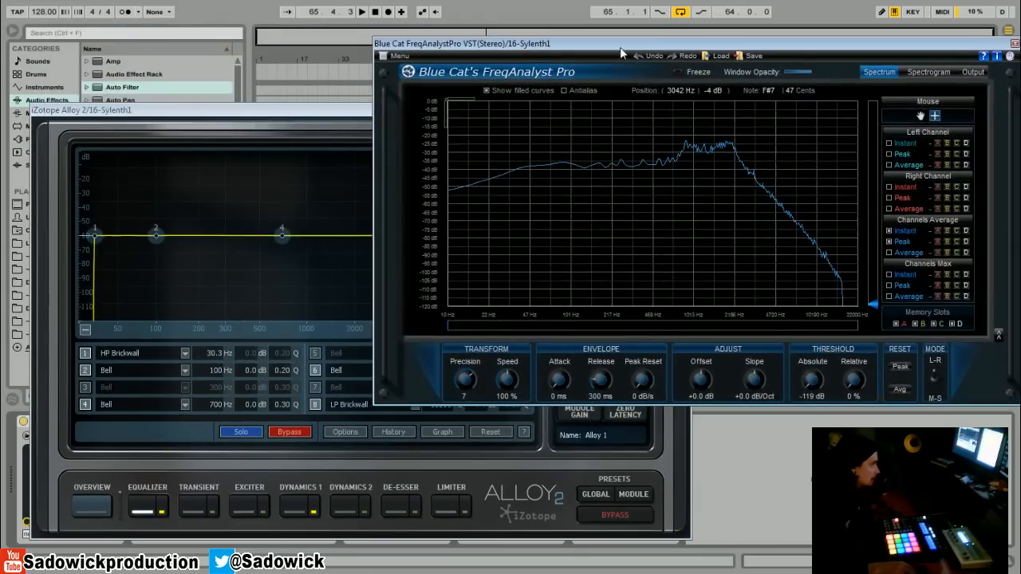
pyautogui.click(136, 118)
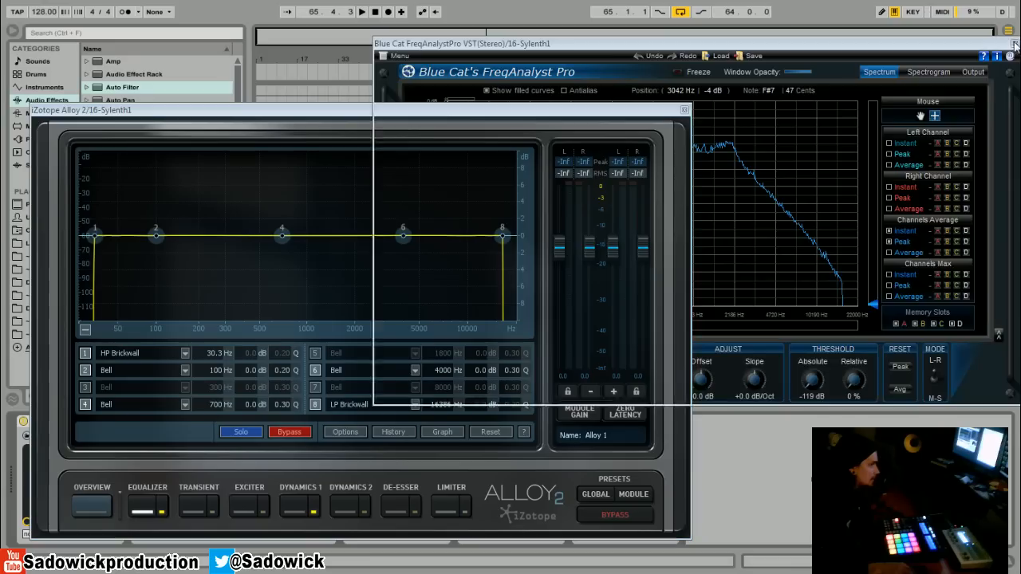
pyautogui.click(1014, 44)
pyautogui.press('space')
pyautogui.press('space')
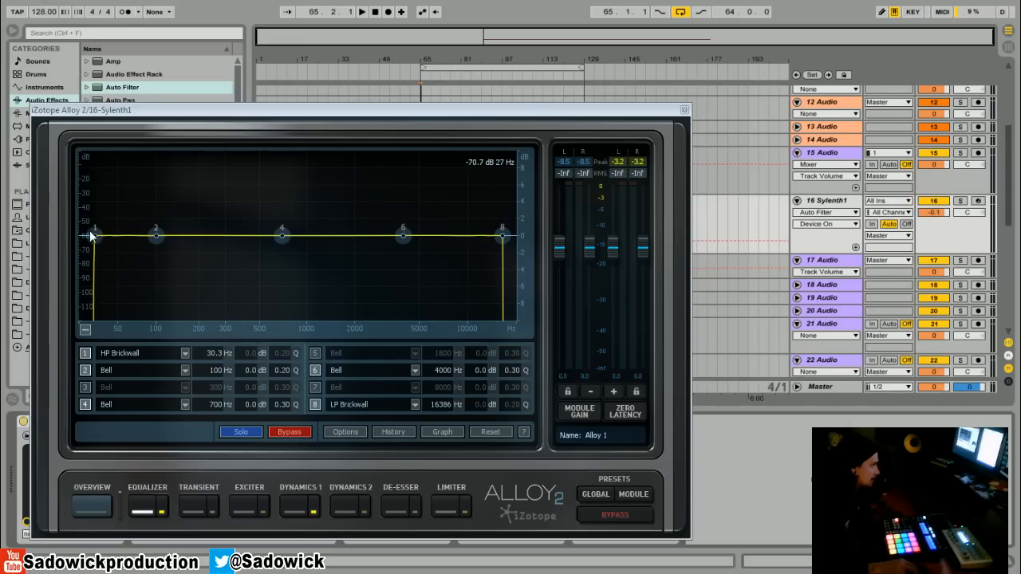
# - Disable equalizer band 1 and lower the band 8 brickwall low-pass cutoff to 12725 Hz during playback
pyautogui.click(87, 358)
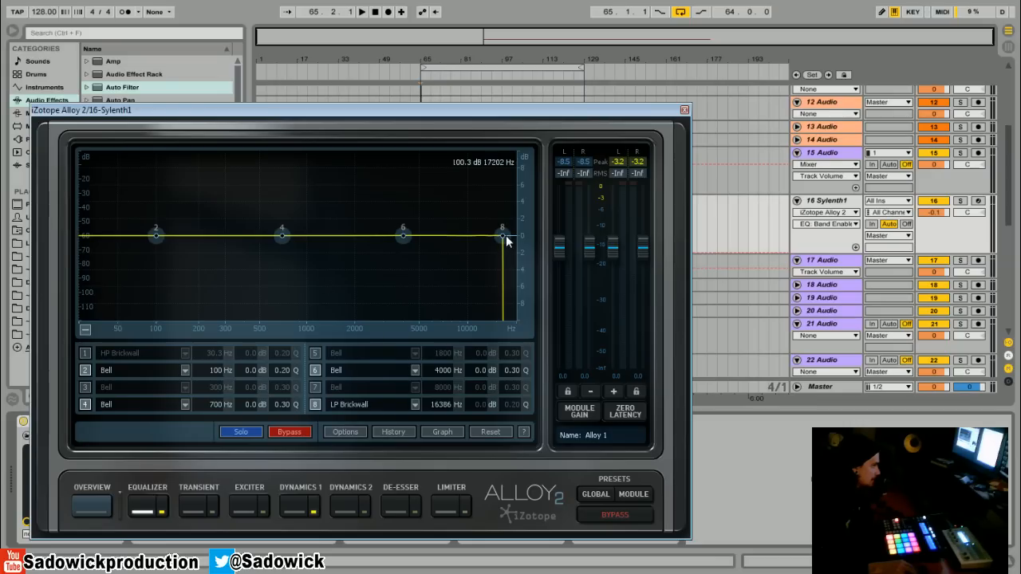
pyautogui.moveTo(503, 239); pyautogui.dragTo(490, 259)
pyautogui.press('space')
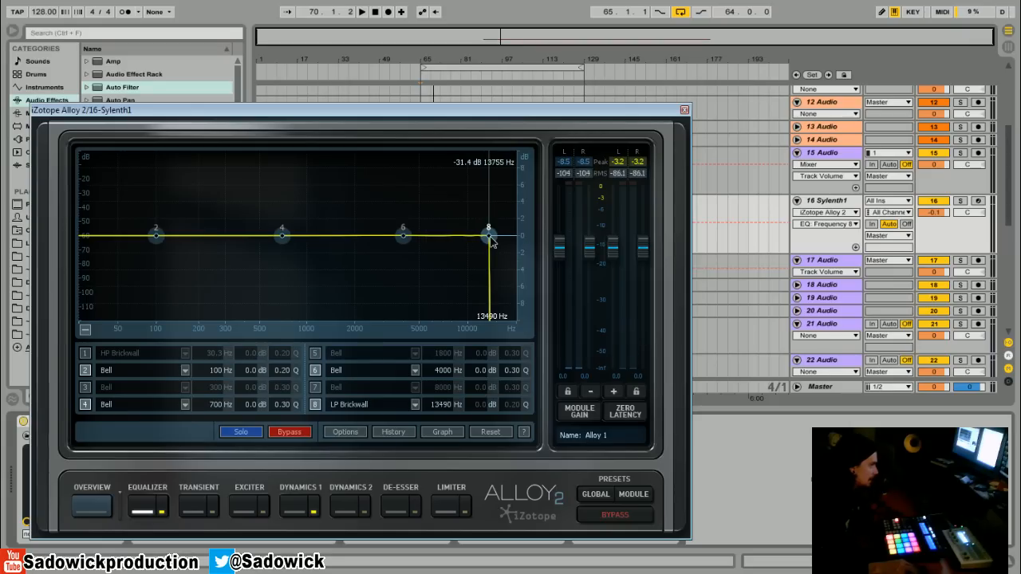
# - Change band 8 to a sharp high-pass filter, set its frequency to 1386 Hz, and play the clip
pyautogui.click(414, 404)
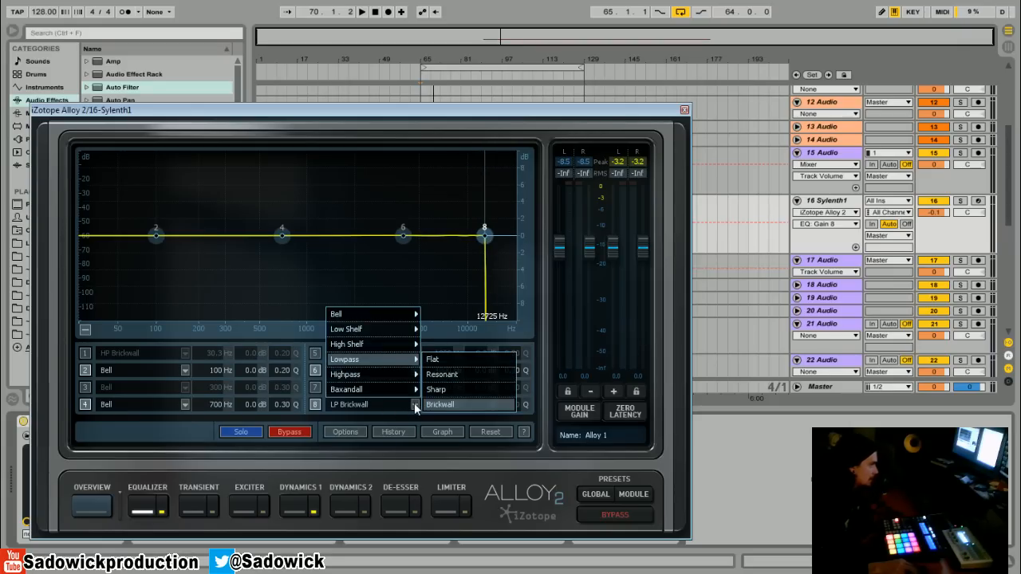
pyautogui.moveTo(392, 374)
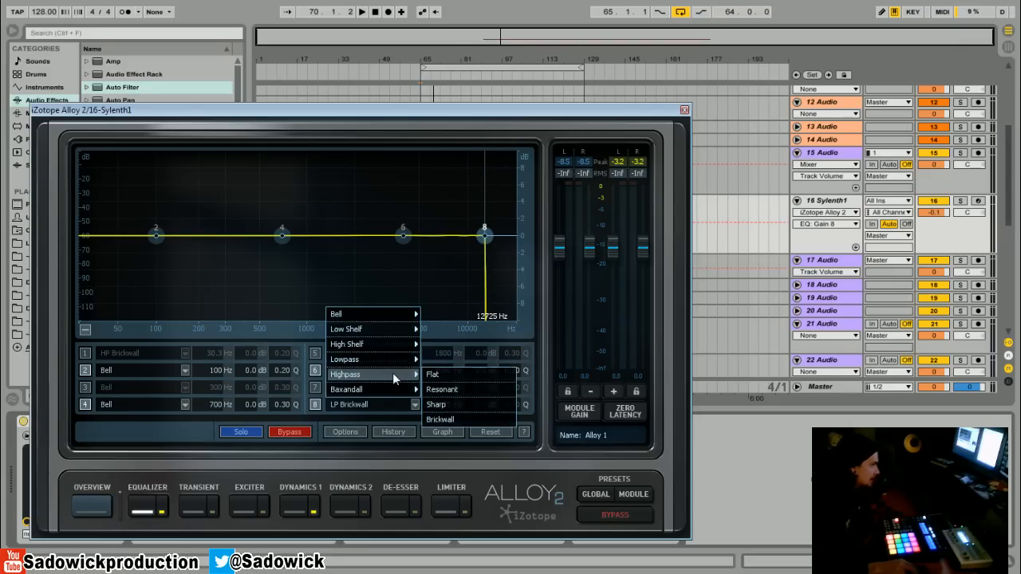
pyautogui.click(463, 405)
pyautogui.moveTo(484, 235); pyautogui.dragTo(329, 249)
pyautogui.press('space')
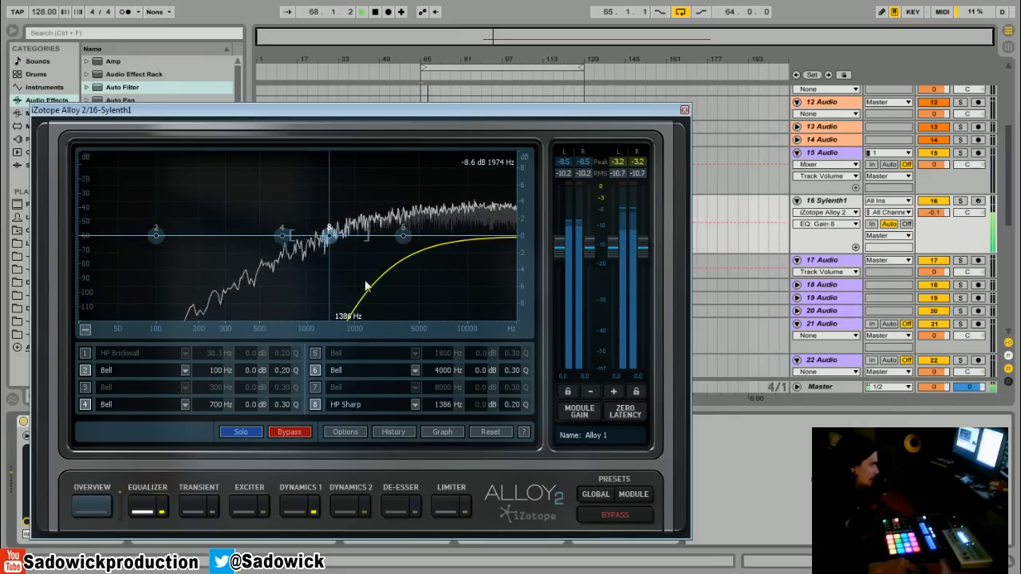
# - Raise band 8's Q to 7.4 and sweep its high-pass cutoff down to 154 Hz during playback
pyautogui.press('space')
pyautogui.moveTo(515, 409); pyautogui.dragTo(529, 384)
pyautogui.press('space')
pyautogui.press('space')
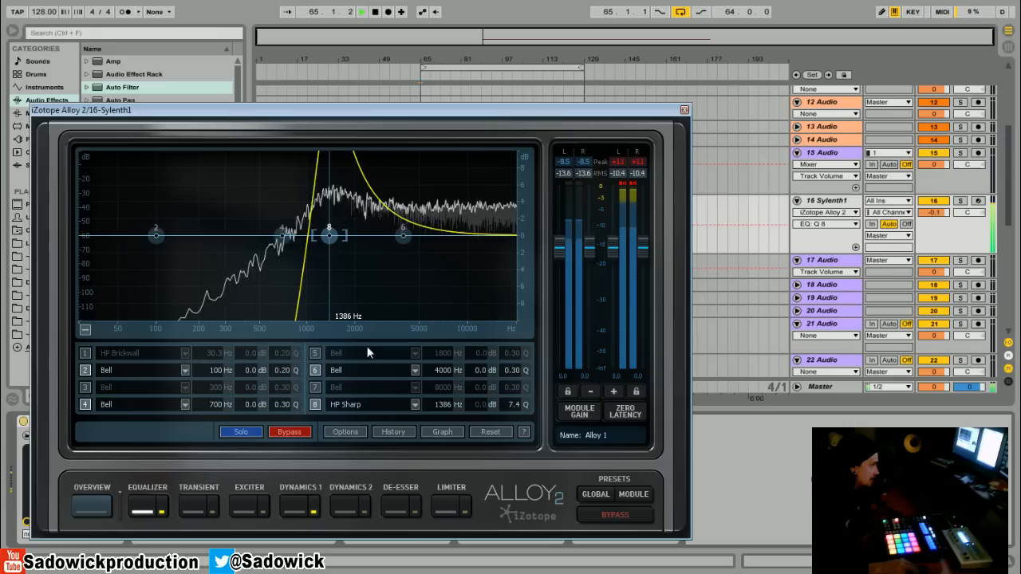
pyautogui.moveTo(331, 237); pyautogui.dragTo(184, 229)
pyautogui.press('space')
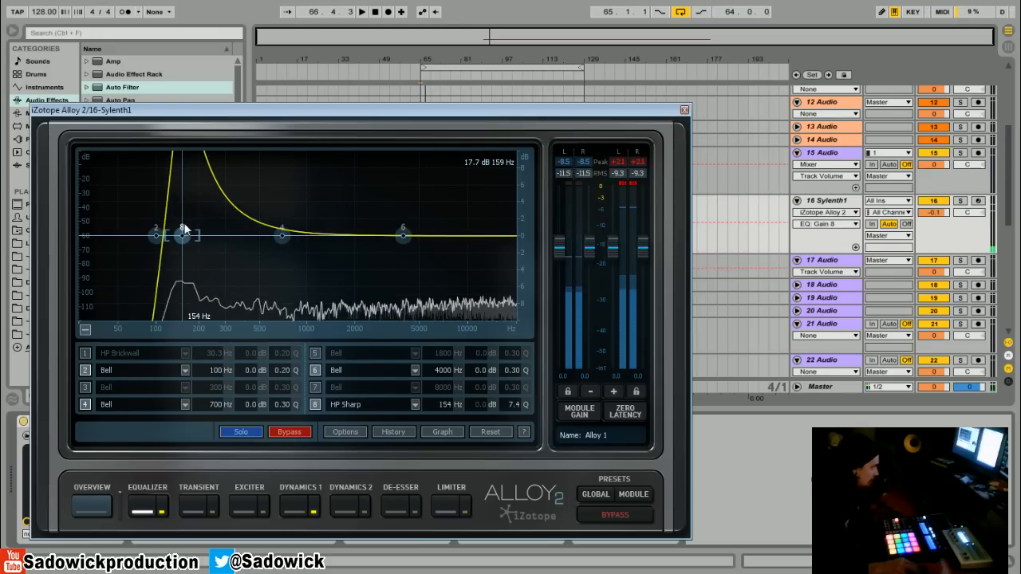
# - Set band 8's frequency to 163 Hz and its Q to 0.60, and close the Alloy 2 window
pyautogui.moveTo(184, 229); pyautogui.dragTo(191, 250)
pyautogui.moveTo(516, 405); pyautogui.dragTo(493, 484)
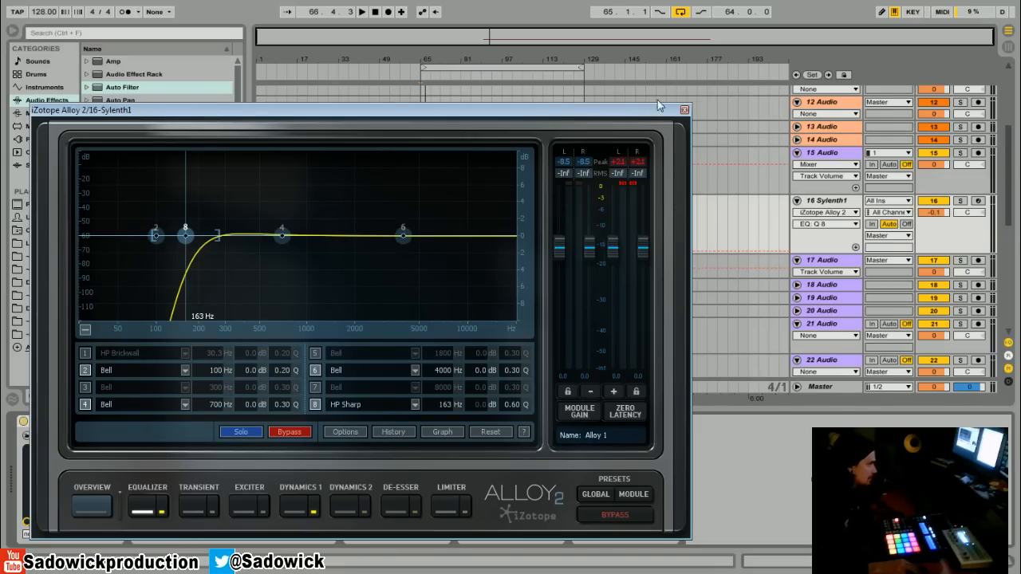
pyautogui.click(683, 111)
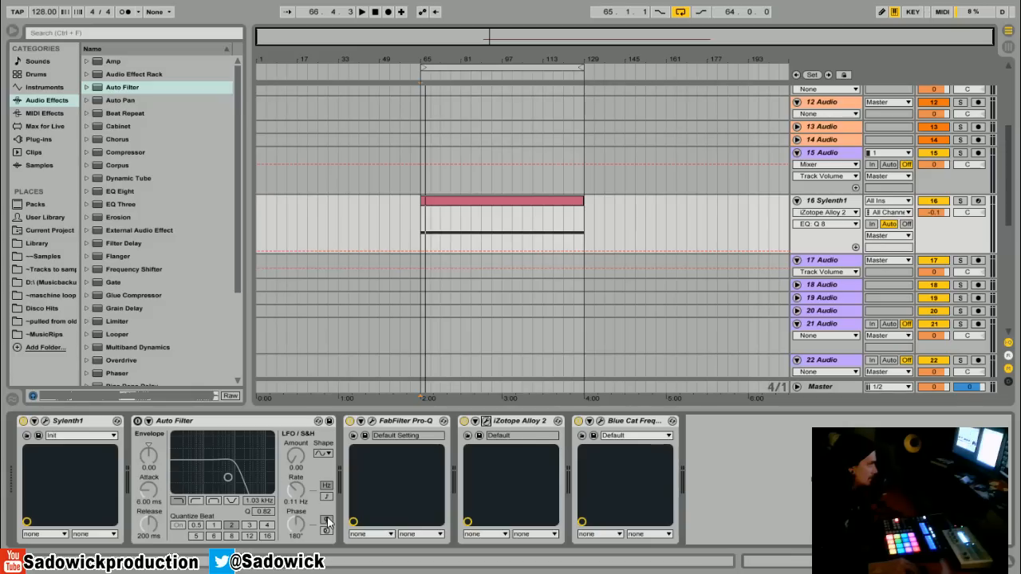
# - Turn off the iZotope Alloy 2 device, turn Auto Filter back on, and raise its low-pass cutoff to 2.63 kHz during playback
pyautogui.click(463, 421)
pyautogui.click(138, 421)
pyautogui.press('space')
pyautogui.moveTo(272, 501)
pyautogui.mouseDown()
pyautogui.moveTo(272, 511)
pyautogui.moveTo(272, 489)
pyautogui.mouseUp()
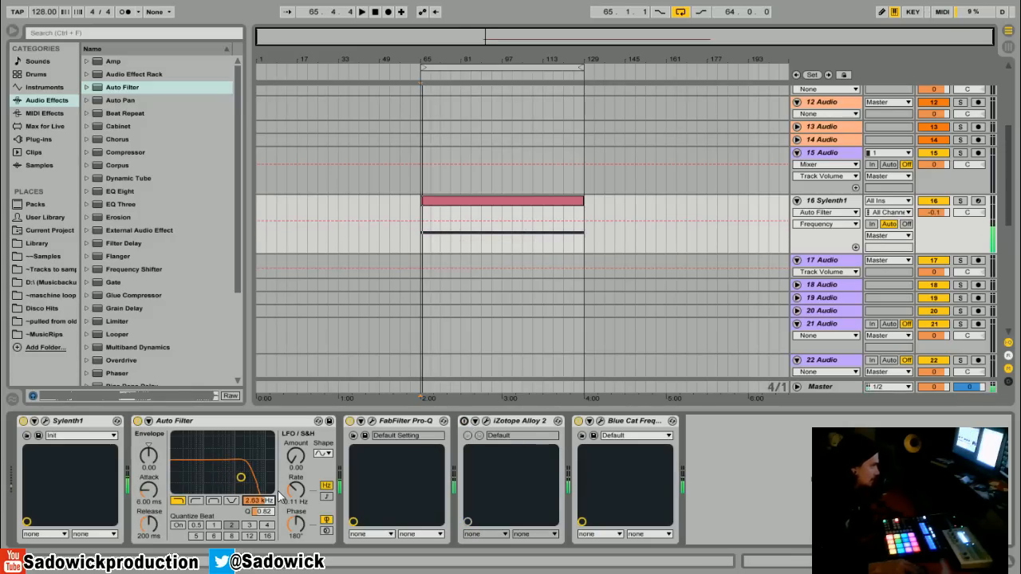
# - Review the high-pass curve in the Alloy 2 equalizer window and close it
pyautogui.click(486, 421)
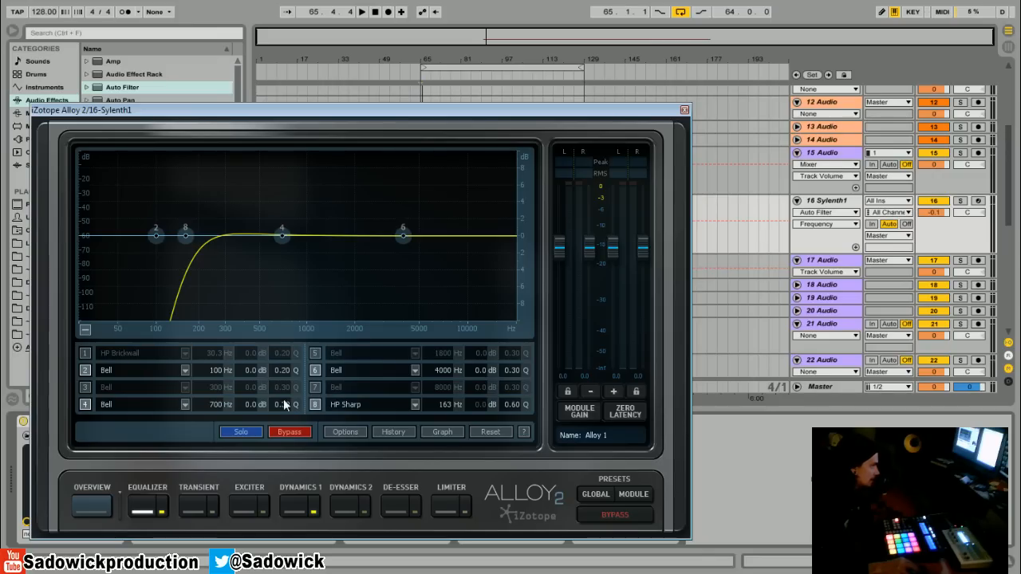
pyautogui.click(683, 111)
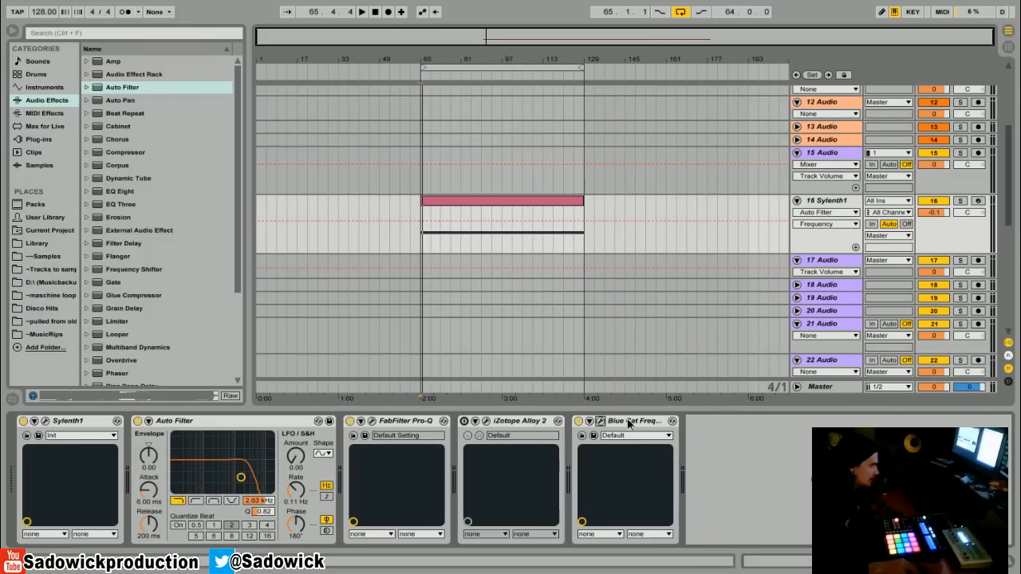
# - In FabFilter Pro-Q, add a slight boost near 100 Hz and a low-shelf cut at 12.191 Hz, -9.38 dB, Q 0.300; close its window
pyautogui.click(371, 422)
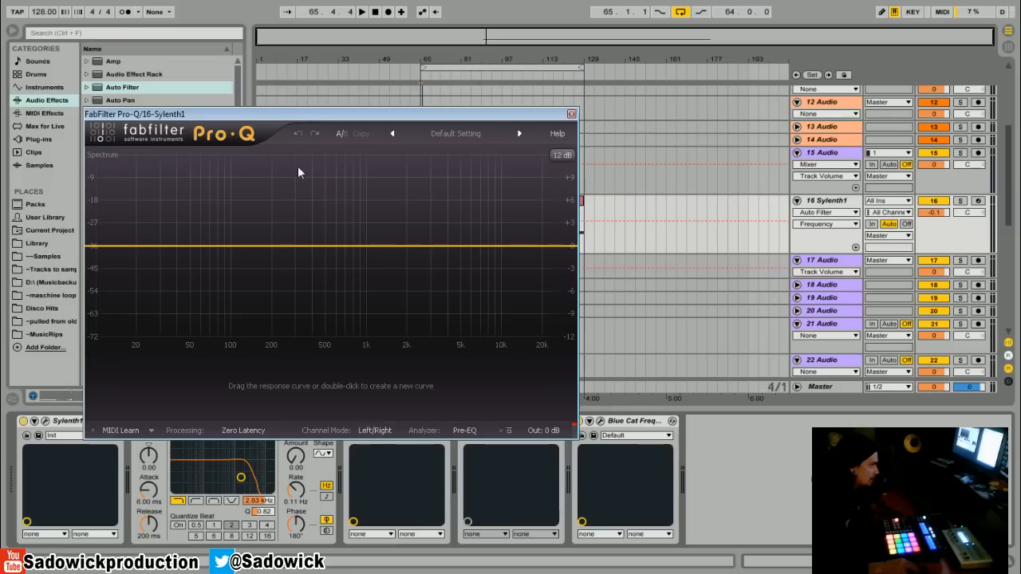
pyautogui.doubleClick(135, 248)
pyautogui.doubleClick(230, 245)
pyautogui.moveTo(230, 243); pyautogui.dragTo(232, 229)
pyautogui.moveTo(123, 250); pyautogui.dragTo(206, 319)
pyautogui.moveTo(349, 364); pyautogui.dragTo(129, 293)
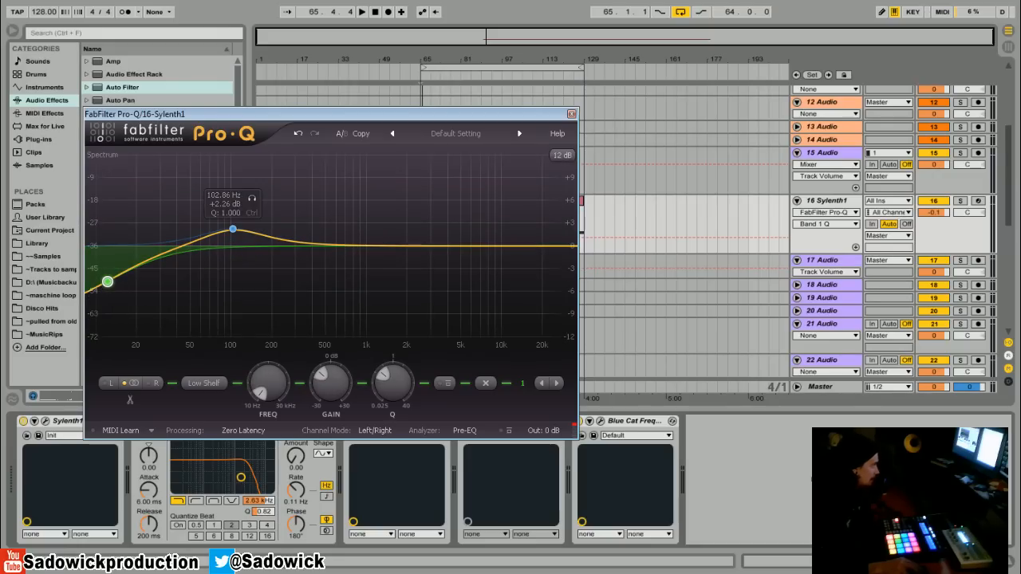
pyautogui.click(571, 116)
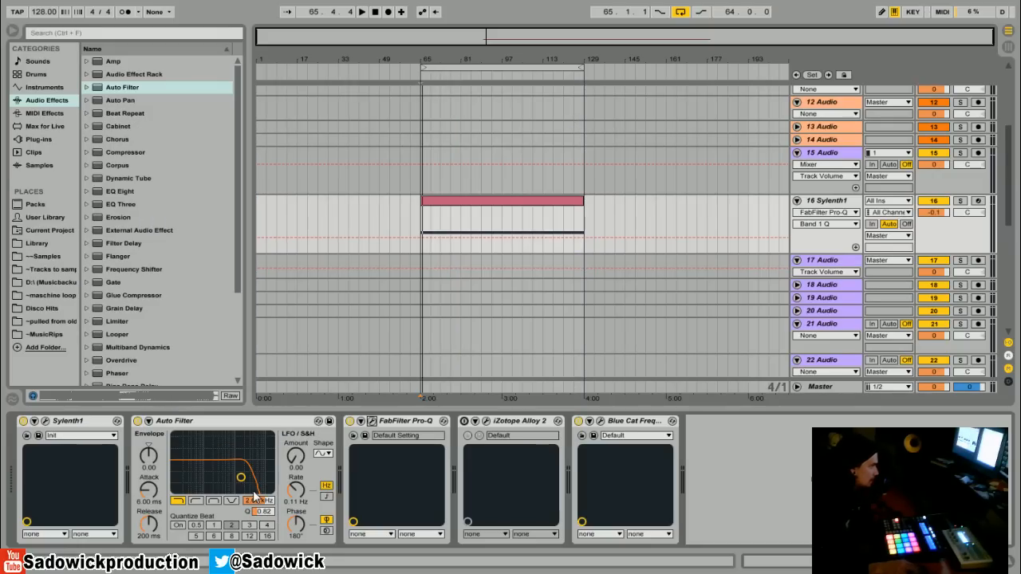
# - Switch Auto Filter to band-pass with a 2.25 kHz cutoff and a Q of 2.08, and turn off FabFilter Pro-Q
pyautogui.moveTo(263, 507)
pyautogui.mouseDown()
pyautogui.moveTo(231, 509)
pyautogui.moveTo(268, 501)
pyautogui.moveTo(265, 488)
pyautogui.moveTo(253, 508)
pyautogui.mouseUp()
pyautogui.click(209, 502)
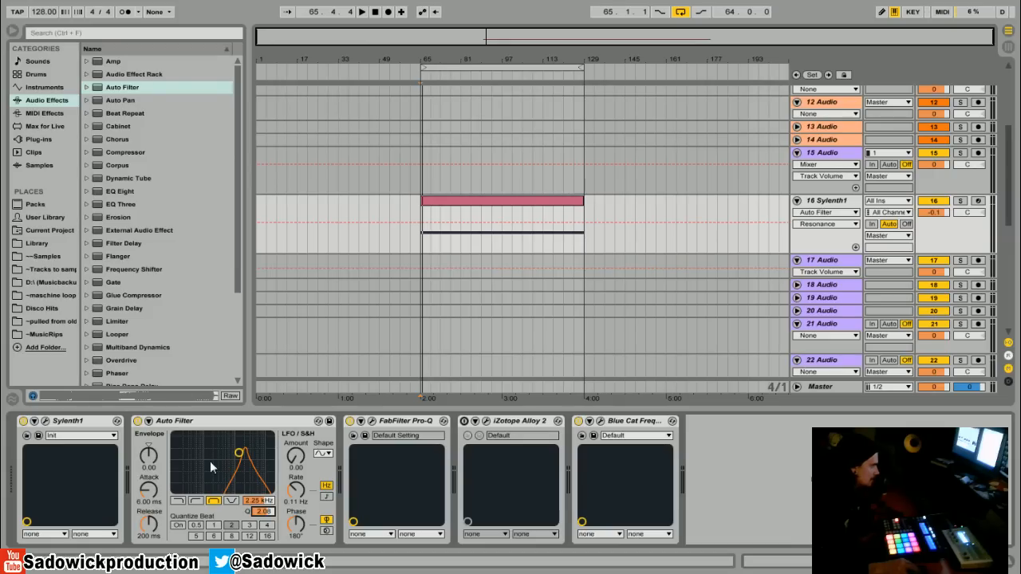
pyautogui.click(352, 420)
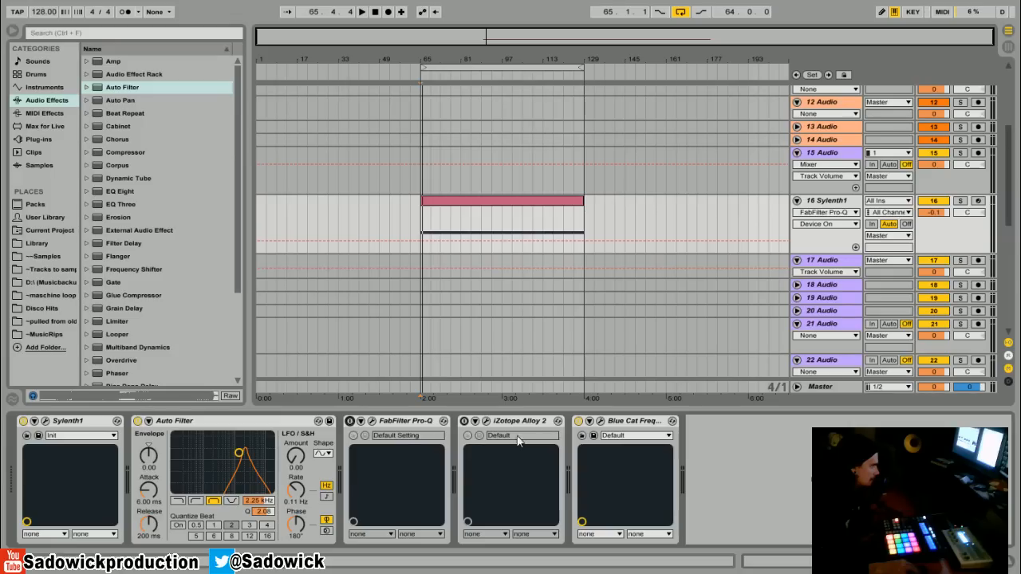
# - Show the Blue Cat FreqAnalyst Pro analyzer and sweep Auto Filter's band-pass cutoff down to 648 Hz during playback
pyautogui.click(600, 421)
pyautogui.moveTo(611, 47); pyautogui.dragTo(537, 34)
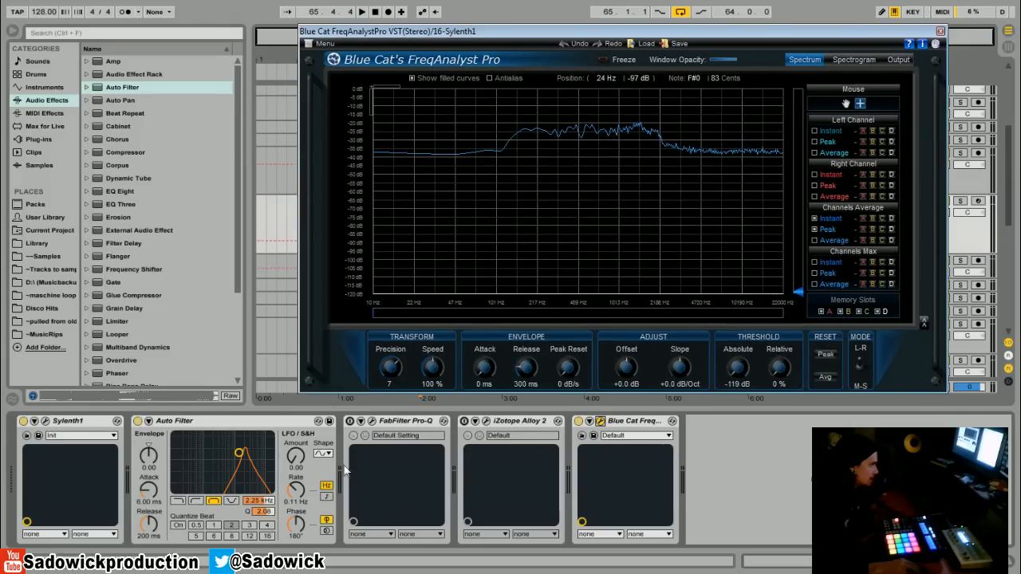
pyautogui.press('space')
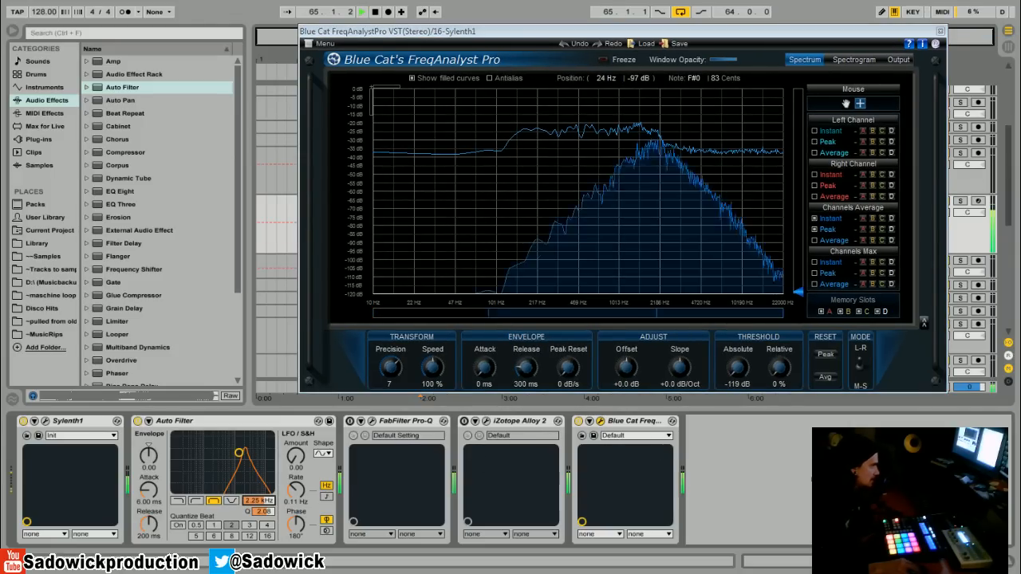
pyautogui.moveTo(257, 500)
pyautogui.mouseDown()
pyautogui.moveTo(257, 536)
pyautogui.moveTo(256, 517)
pyautogui.mouseUp()
pyautogui.press('space')
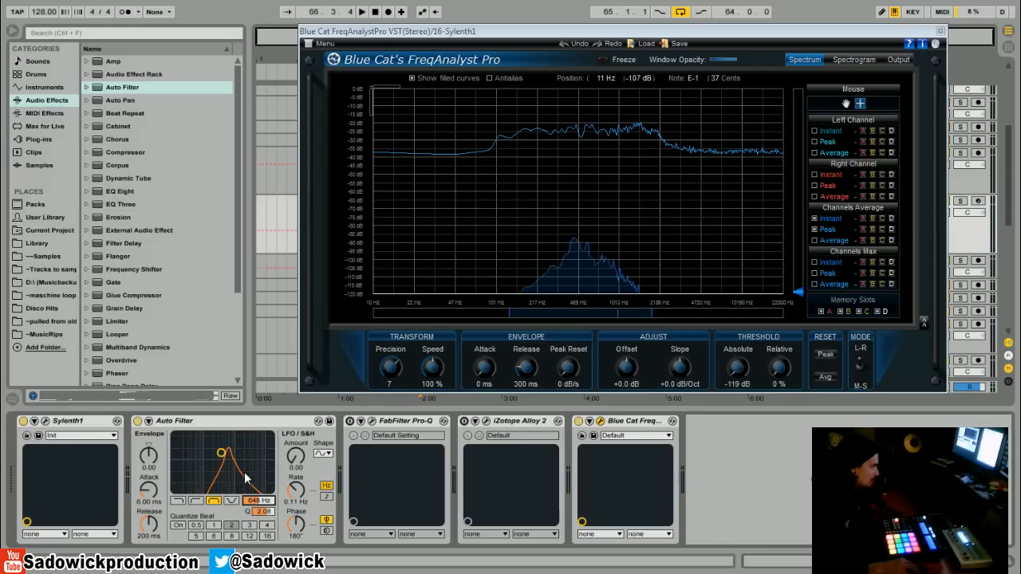
# - Switch Auto Filter to low-pass and sweep its resonant cutoff to 615 Hz while the clip plays
pyautogui.click(196, 500)
pyautogui.click(177, 500)
pyautogui.moveTo(270, 506)
pyautogui.mouseDown()
pyautogui.moveTo(269, 523)
pyautogui.moveTo(270, 493)
pyautogui.moveTo(270, 509)
pyautogui.mouseUp()
pyautogui.press('space')
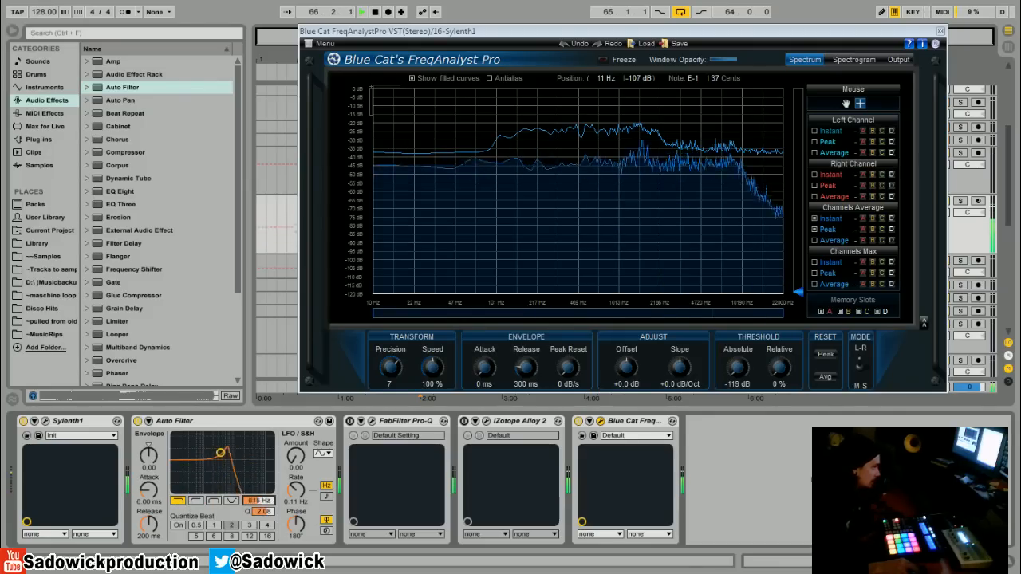